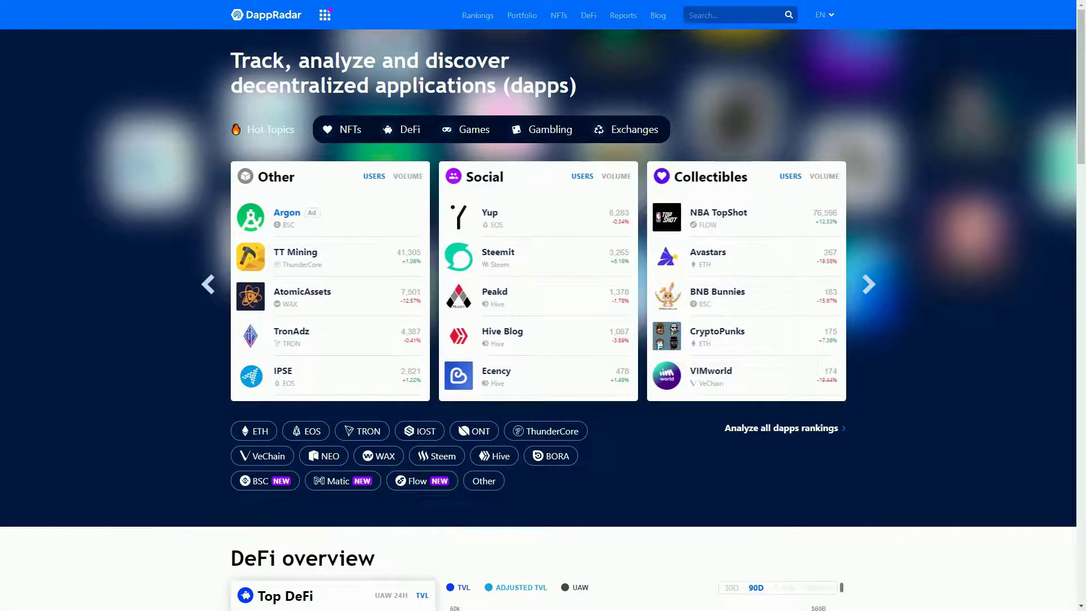
Load the pasted Ethereum wallet address in DappRadar's Portfolio tracker.
click(523, 17)
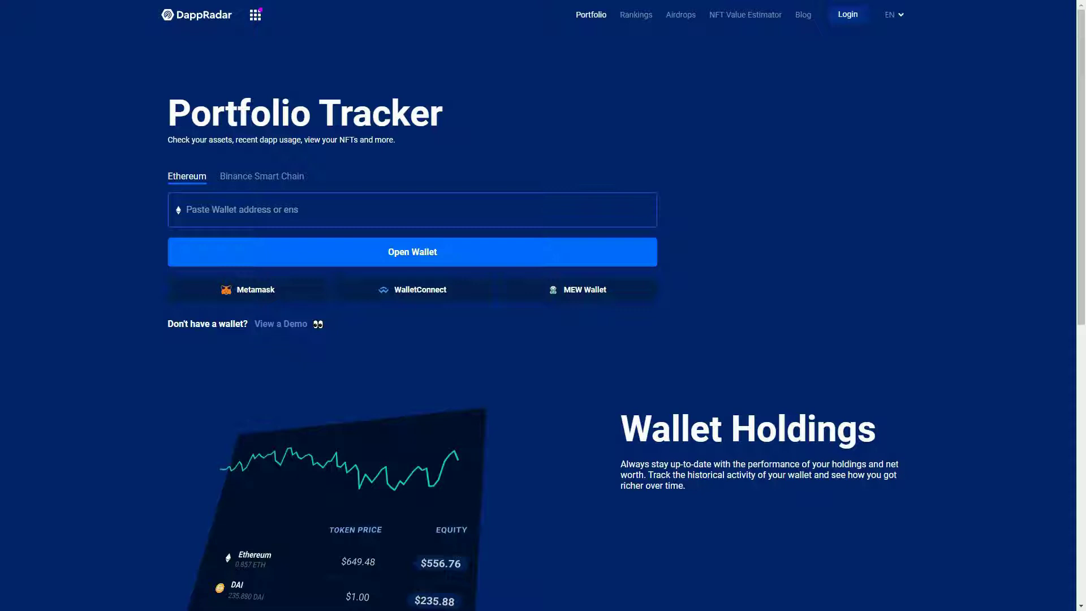
click(388, 210)
click(388, 266)
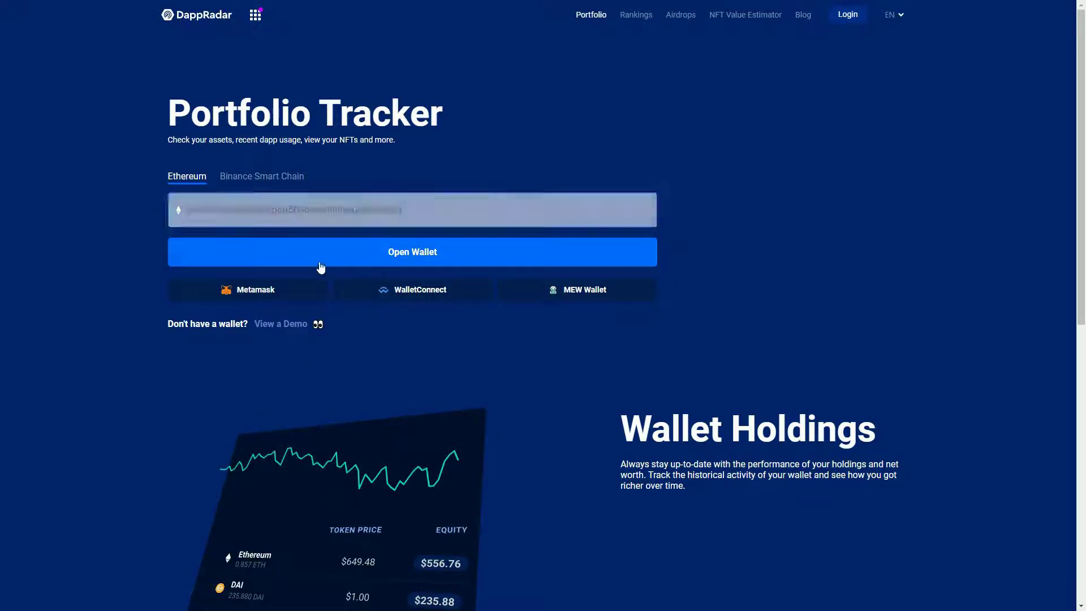
click(449, 252)
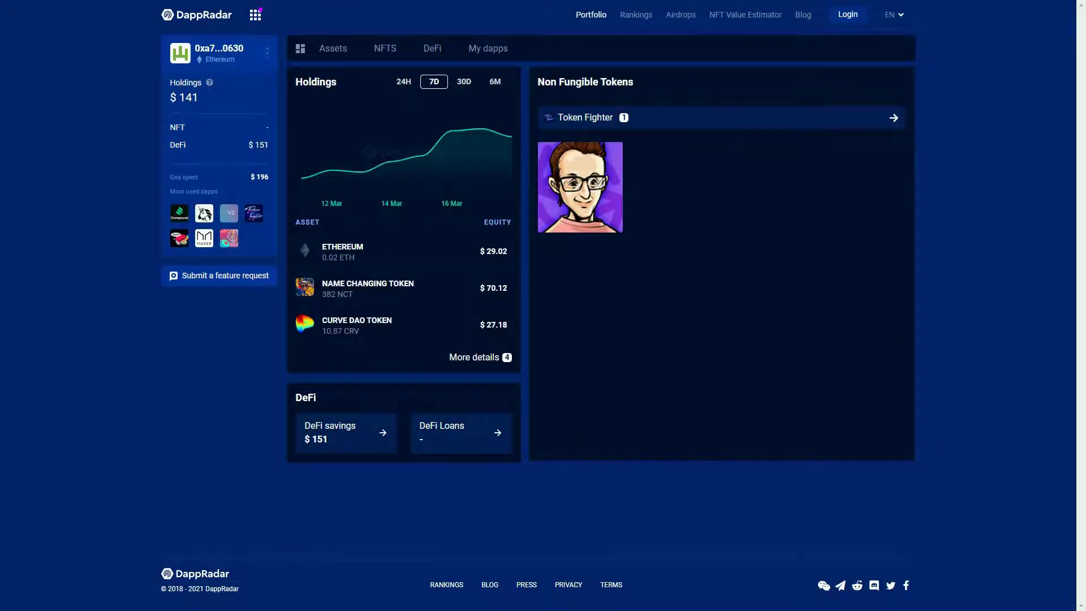
Step through the wallet's Assets, NFTs, DeFi Loans and My dapps tabs.
click(335, 50)
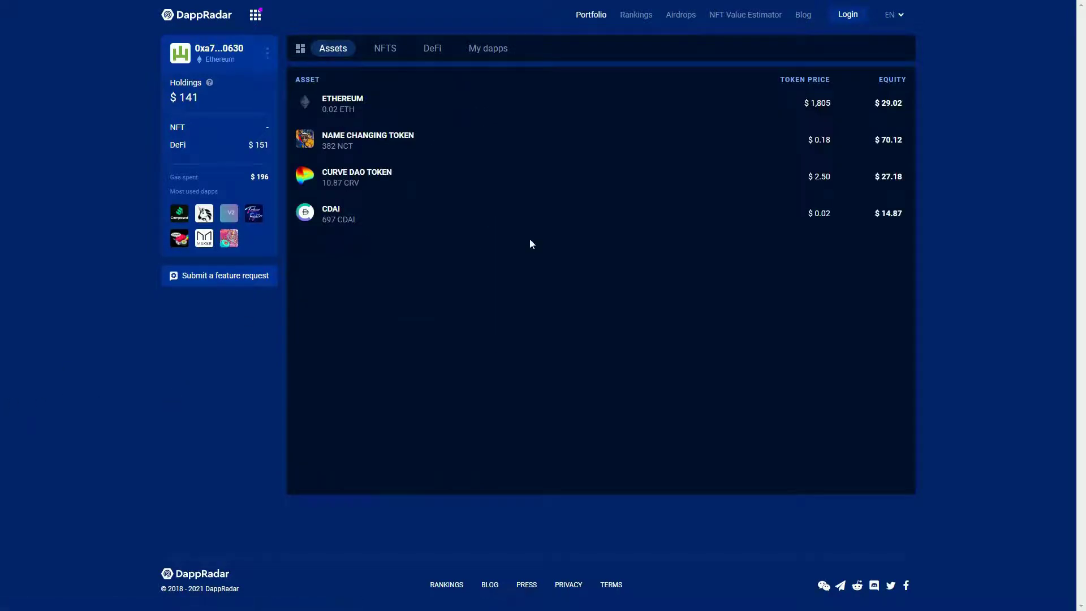
click(387, 52)
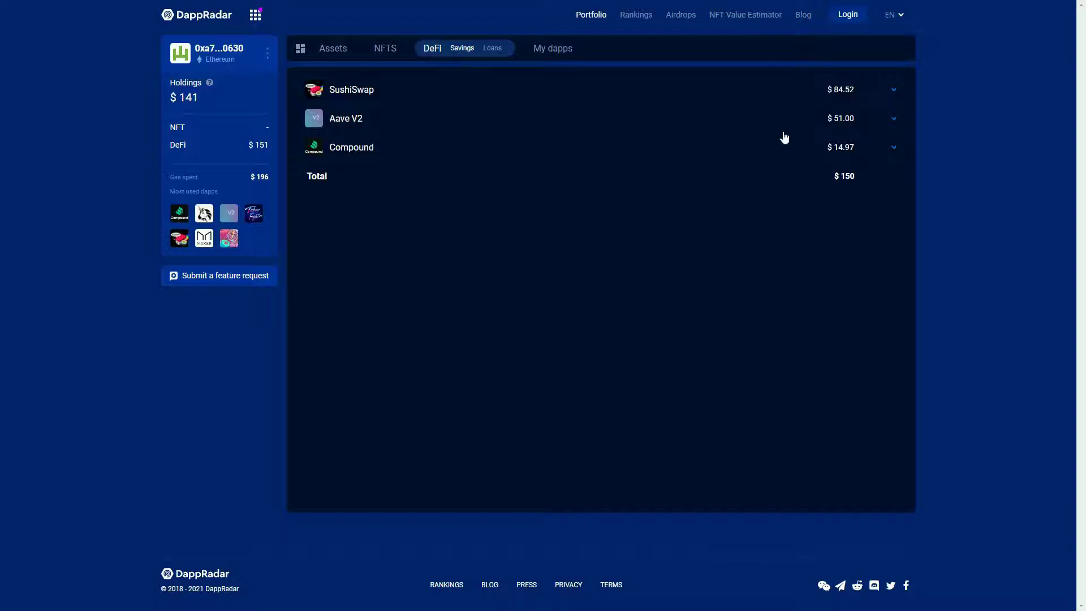
click(492, 49)
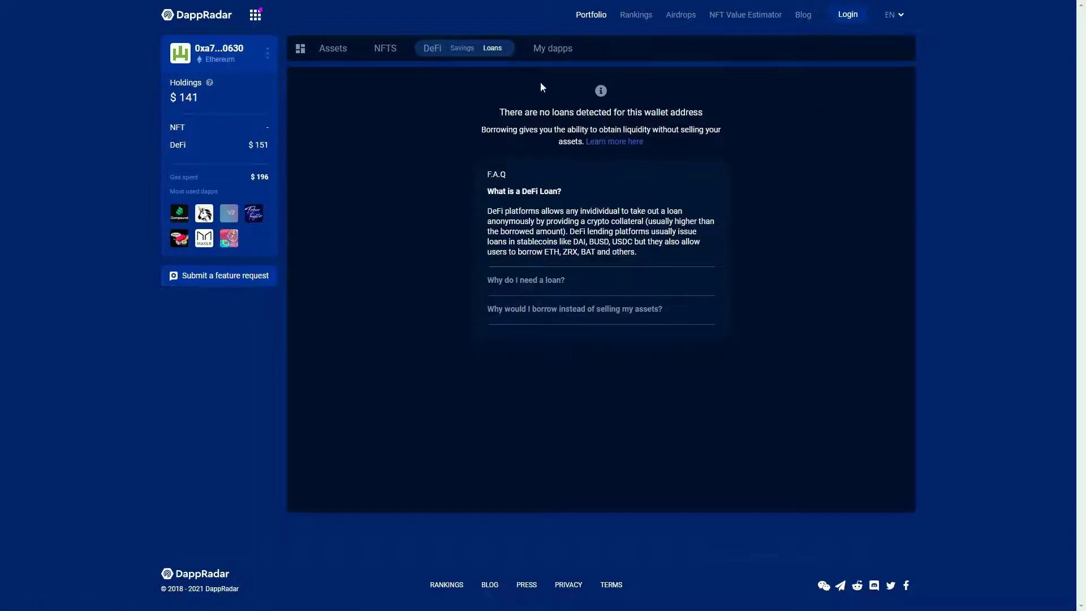
click(546, 51)
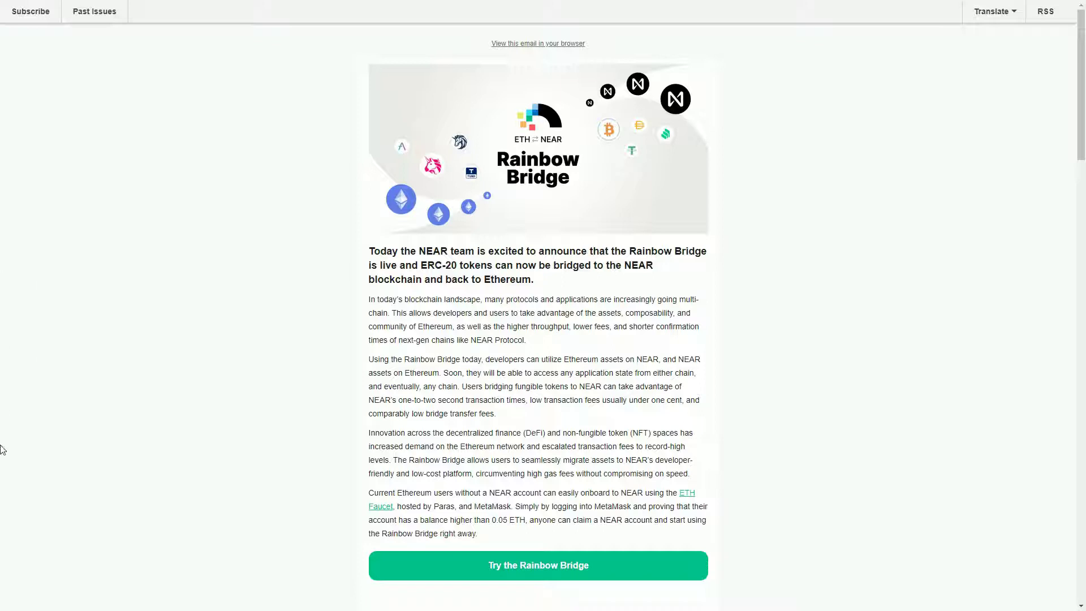
Read down the announcement, highlighting the higher-throughput, lower-fees passage and the fast, cheap transactions sentence.
scroll(269, 253, down, 2)
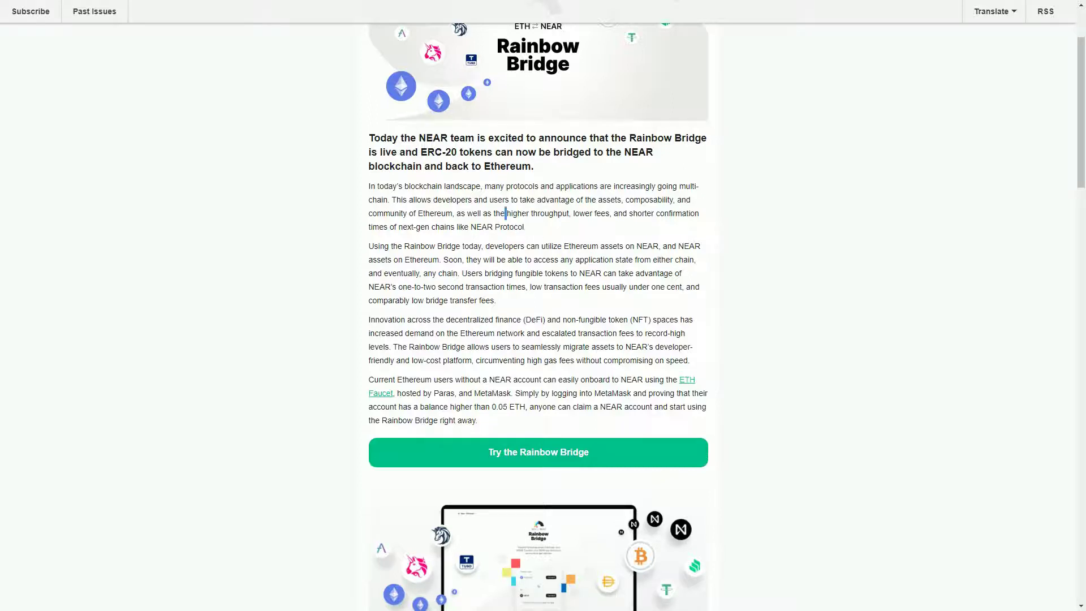
drag(506, 213, 704, 214)
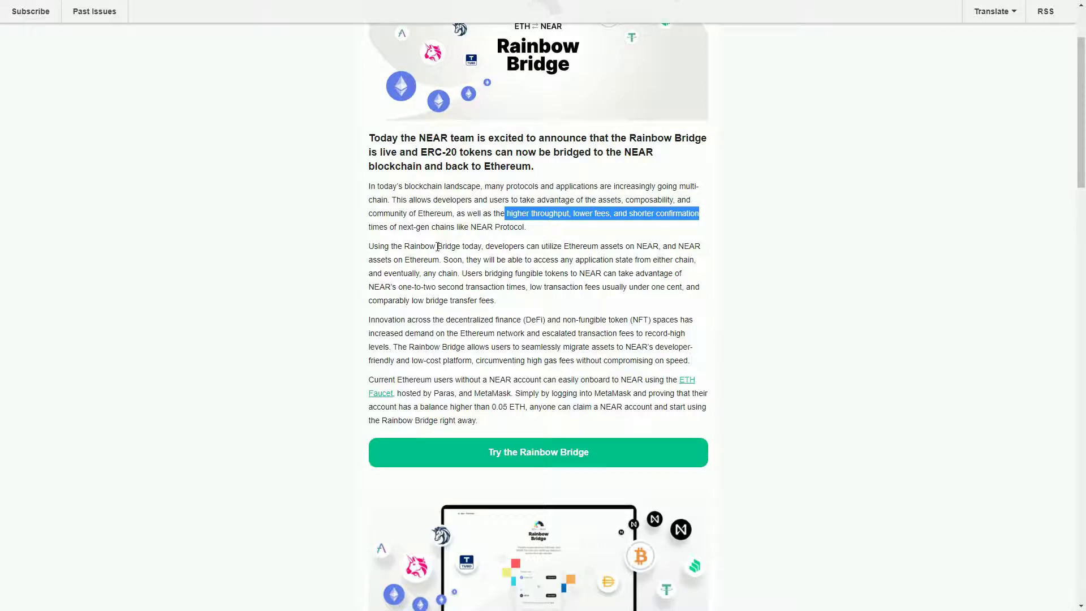
click(497, 257)
scroll(455, 253, down, 1)
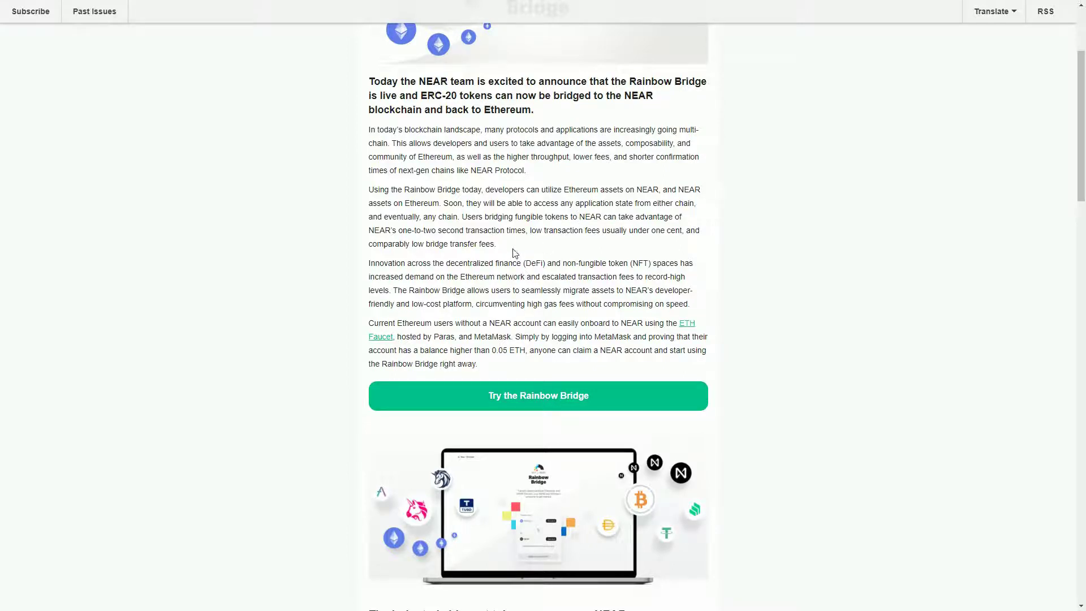
drag(514, 253, 371, 231)
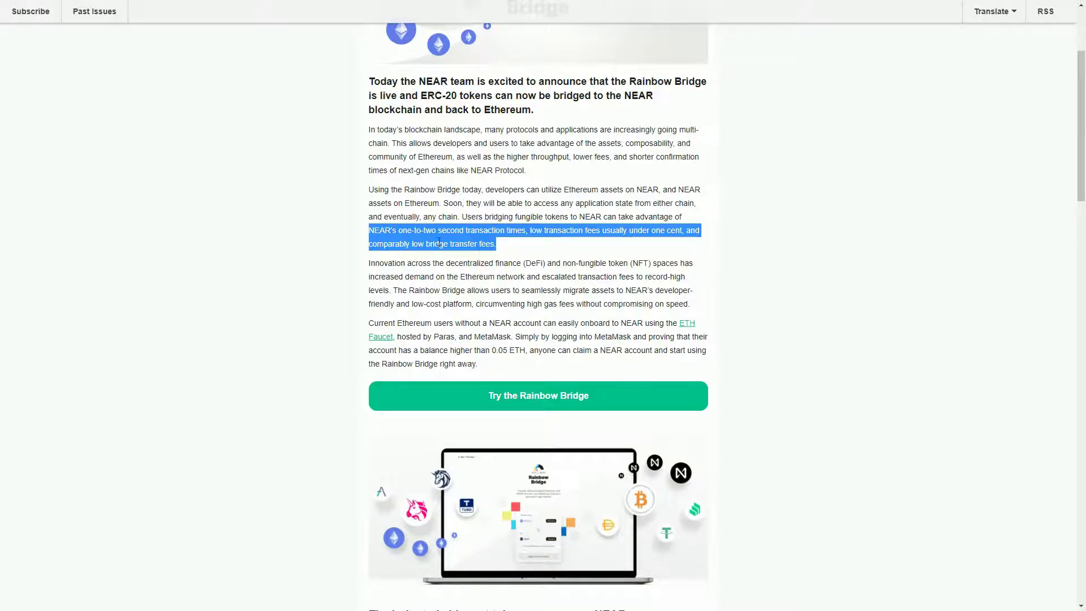
click(410, 234)
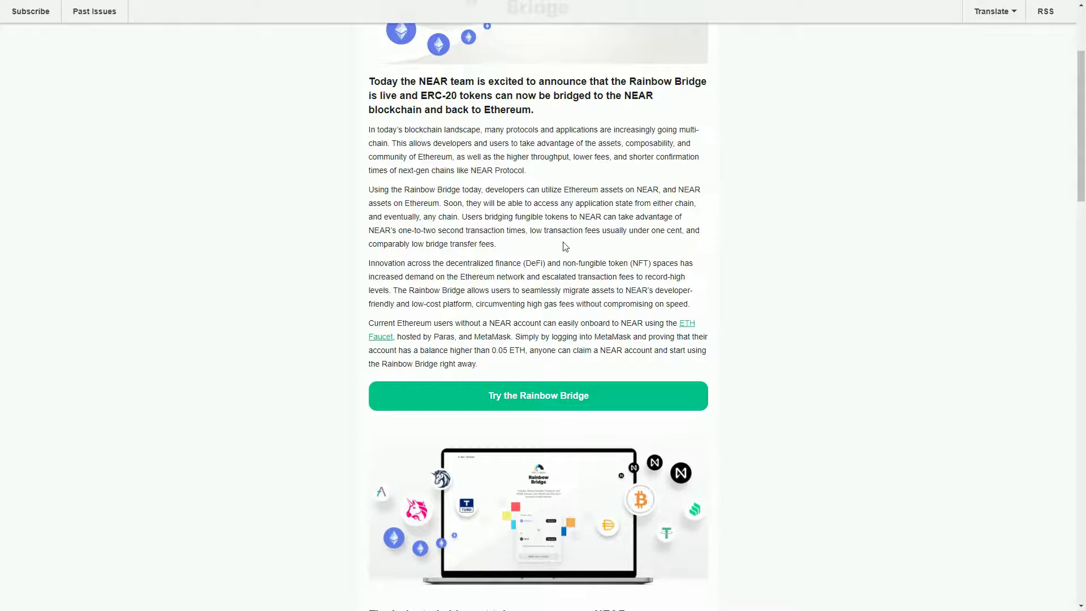
scroll(483, 259, down, 2)
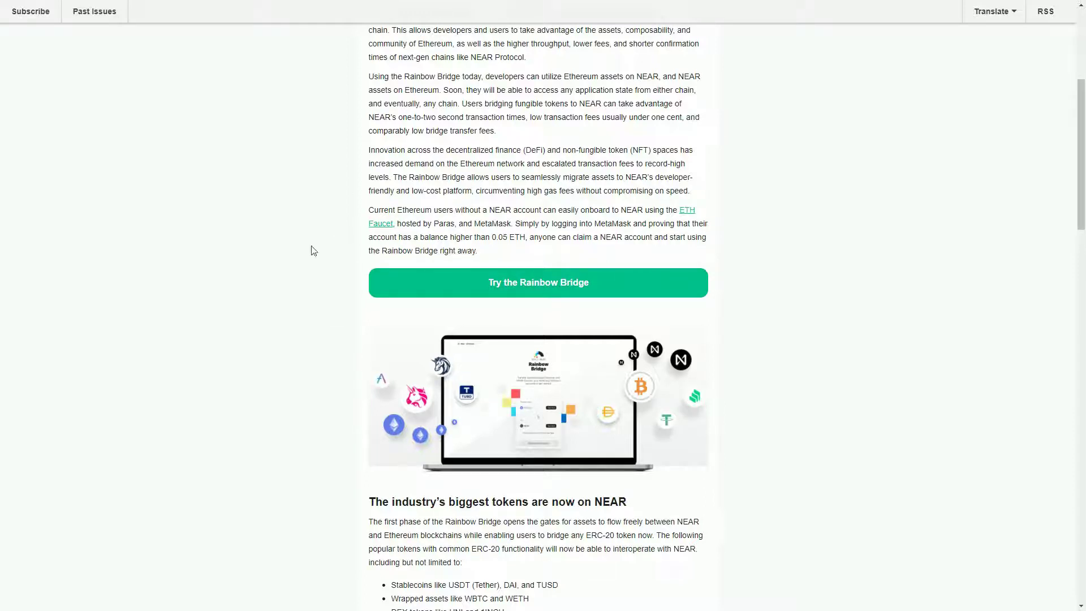
Highlight the words 'NEAR account', then continue down to the video and Inside the Rainbow Bridge.
scroll(529, 208, down, 1)
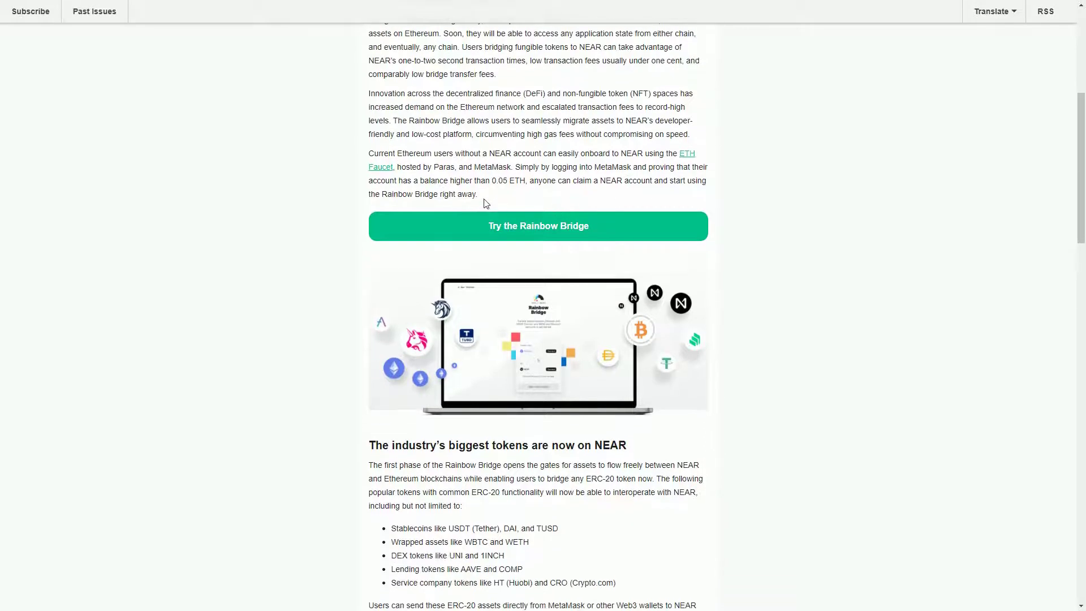
drag(490, 155, 542, 157)
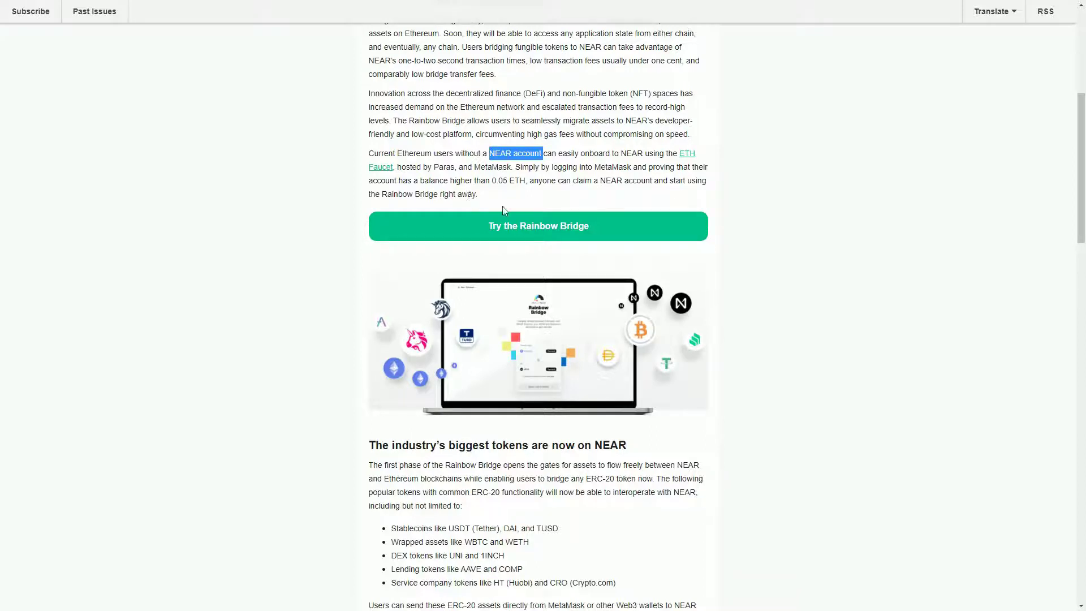
scroll(317, 291, down, 6)
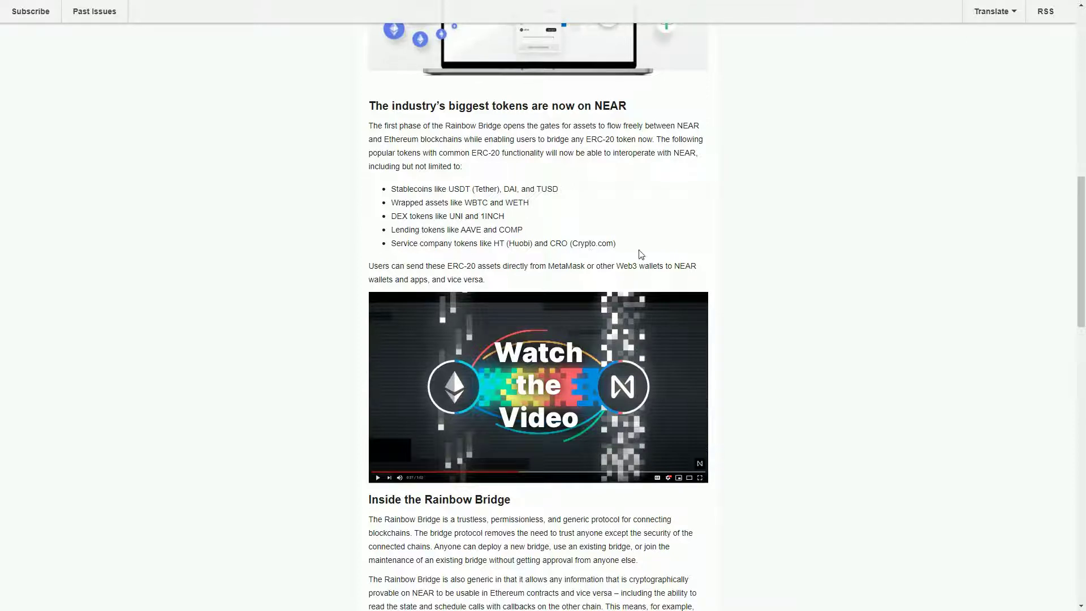
Scroll past the How the Rainbow Bridge Works diagram to the transfer cost and speed details.
scroll(805, 292, down, 3)
scroll(809, 293, down, 4)
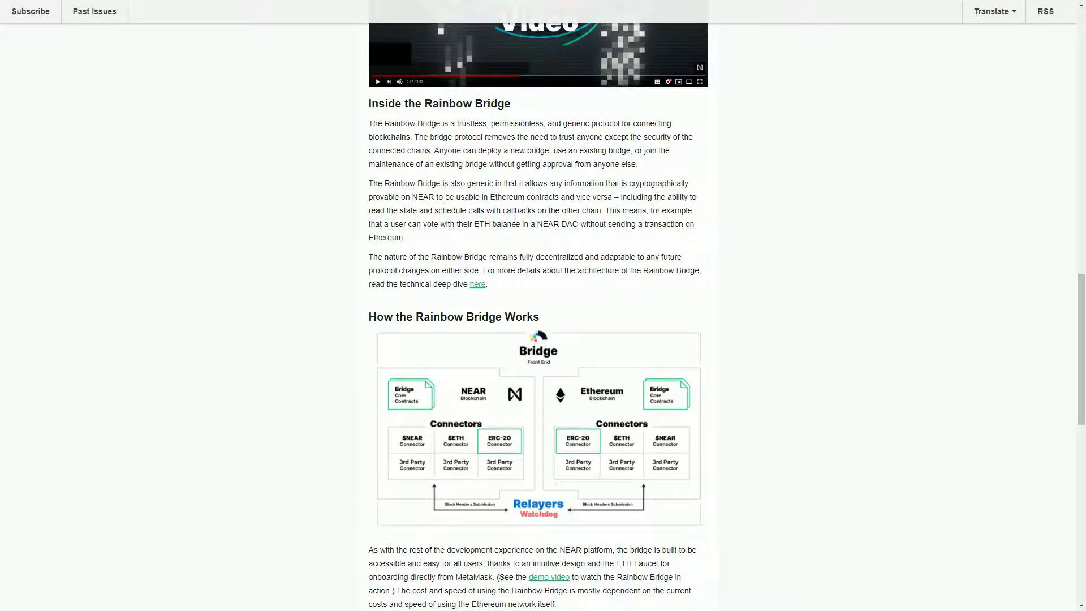
scroll(517, 199, down, 4)
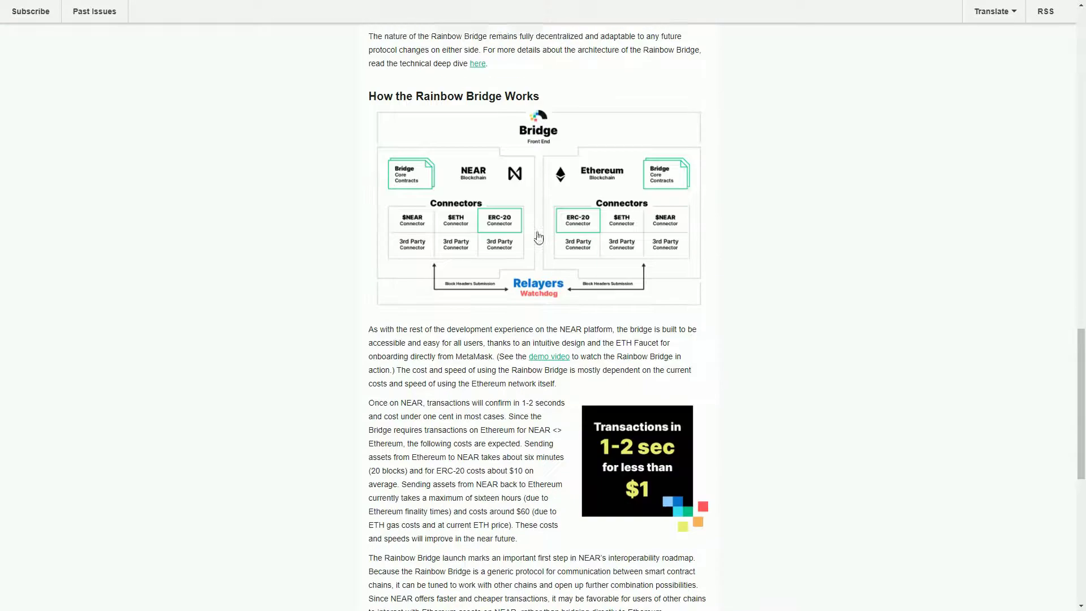
scroll(358, 279, down, 1)
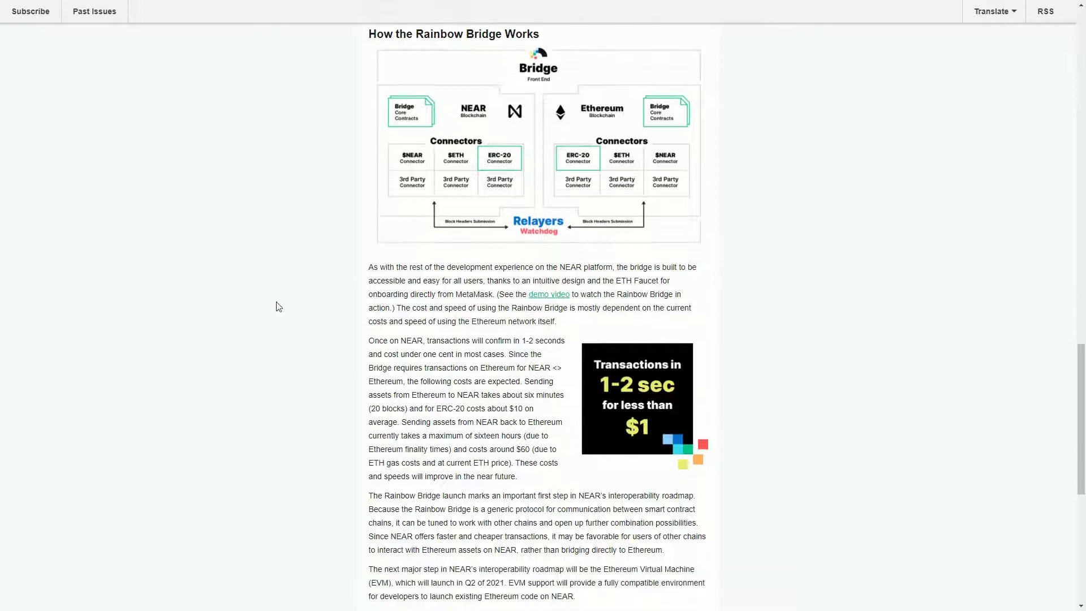
scroll(366, 310, down, 2)
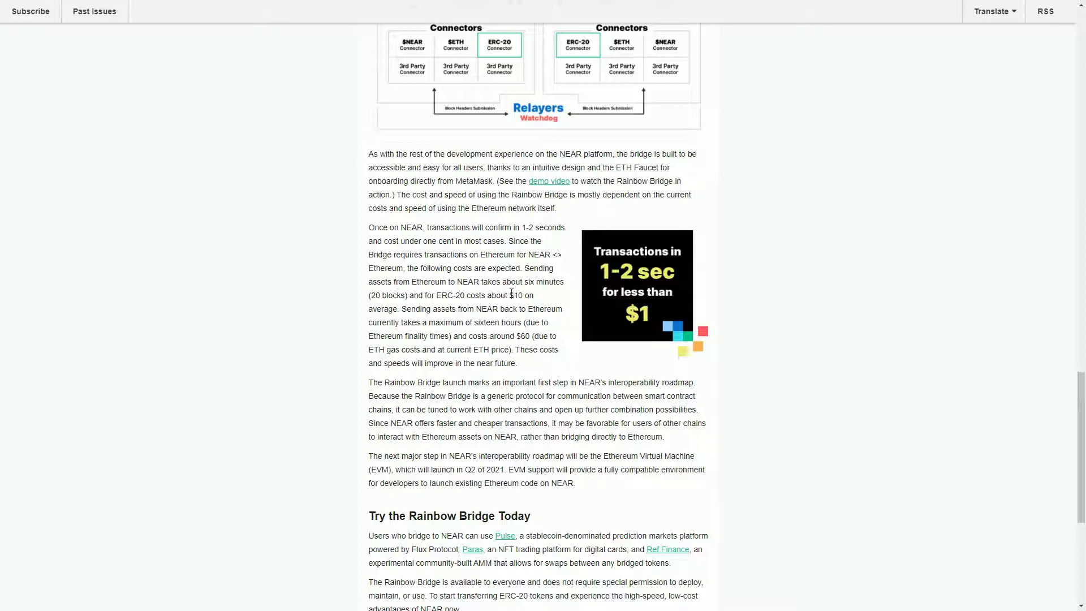
Highlight the transfer details: six minutes and $10 to NEAR, sixteen hours and $60 back.
drag(502, 281, 538, 295)
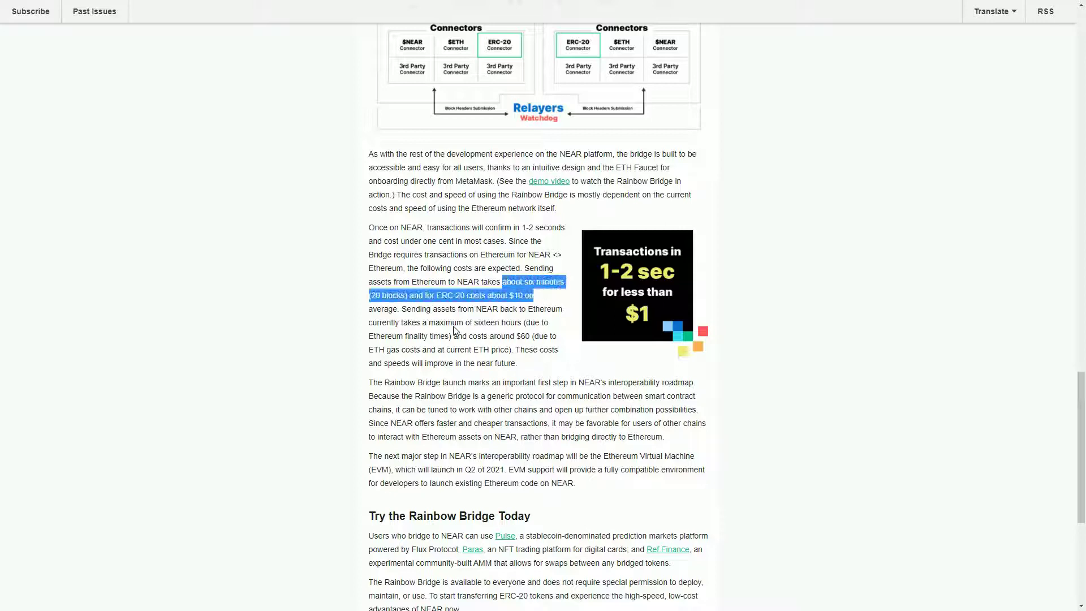
click(501, 318)
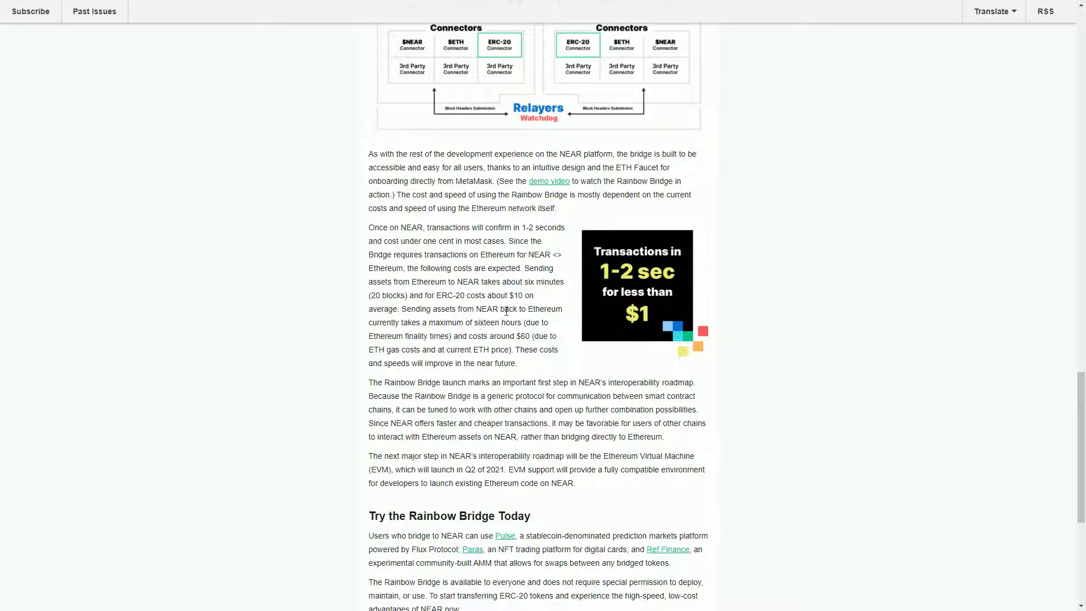
drag(474, 322, 521, 322)
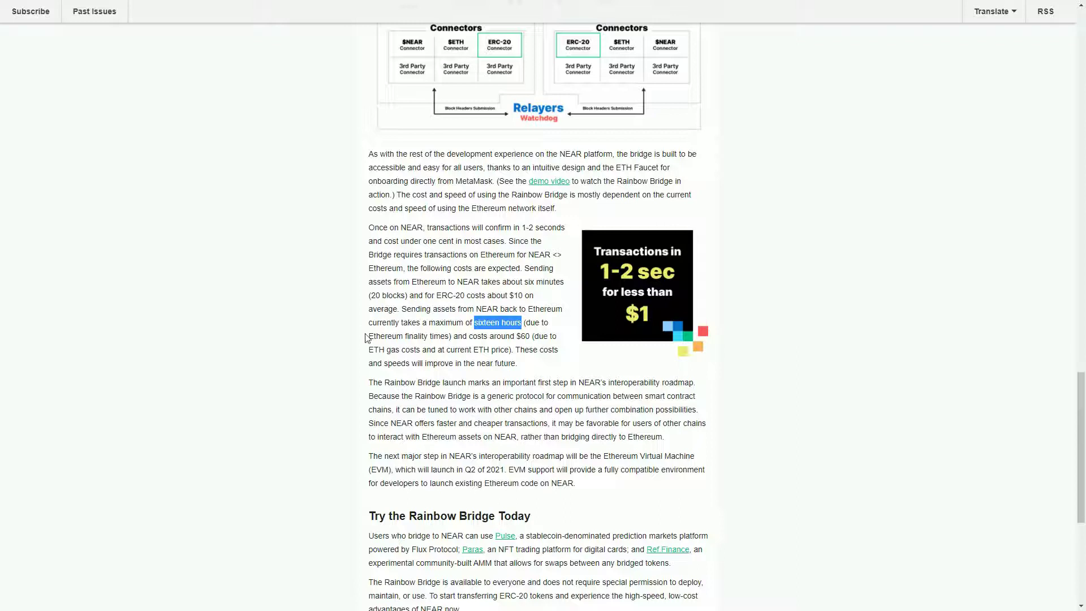
double_click(519, 338)
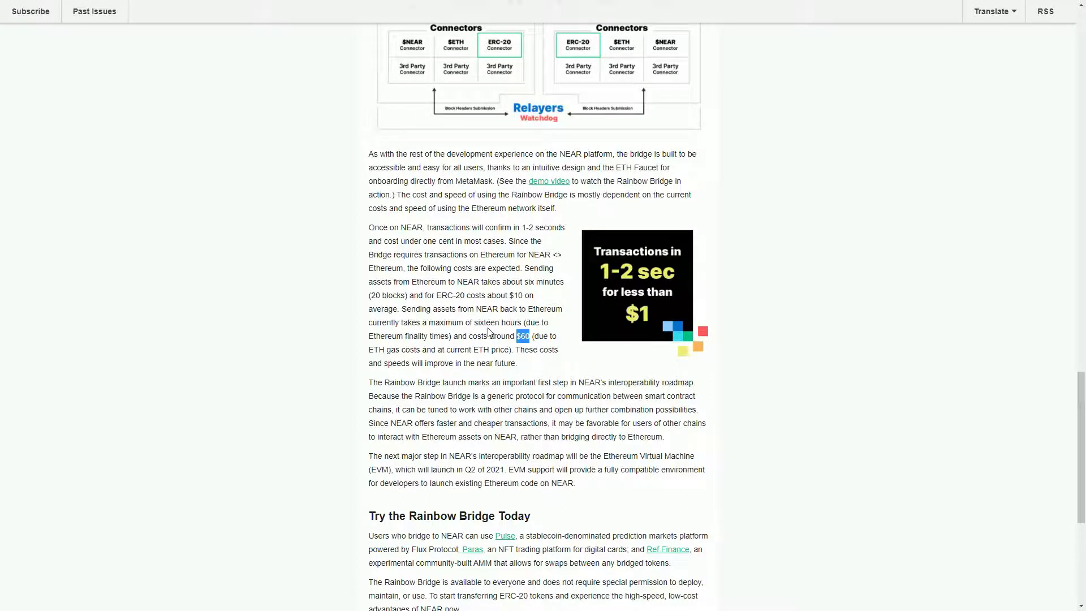
Scroll to the end of the email and highlight the EVM launch date 'Q2 of 2021'.
scroll(487, 390, down, 1)
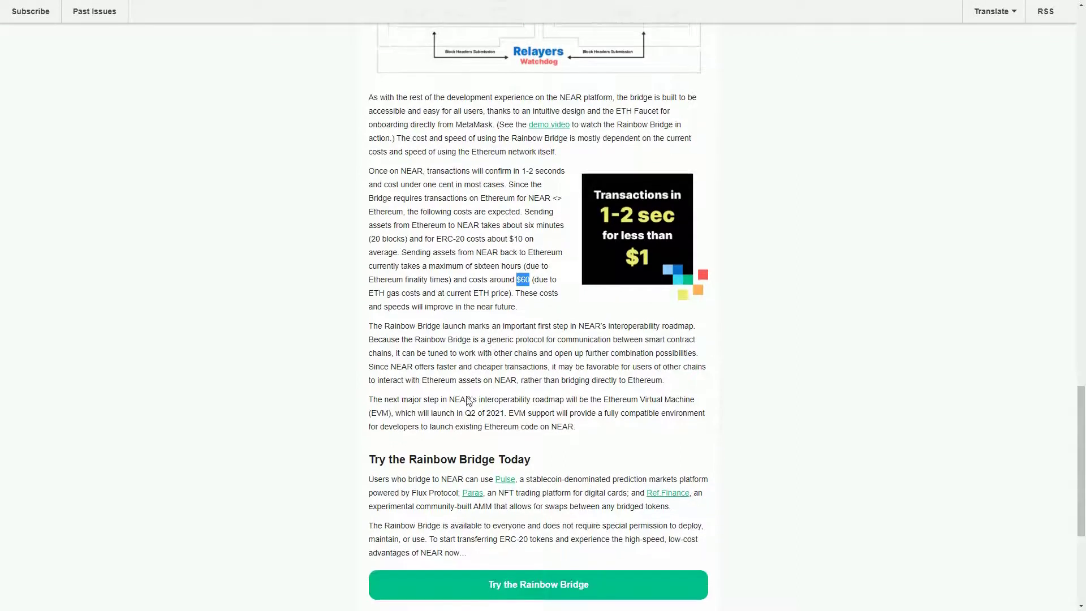
click(469, 357)
scroll(470, 358, down, 2)
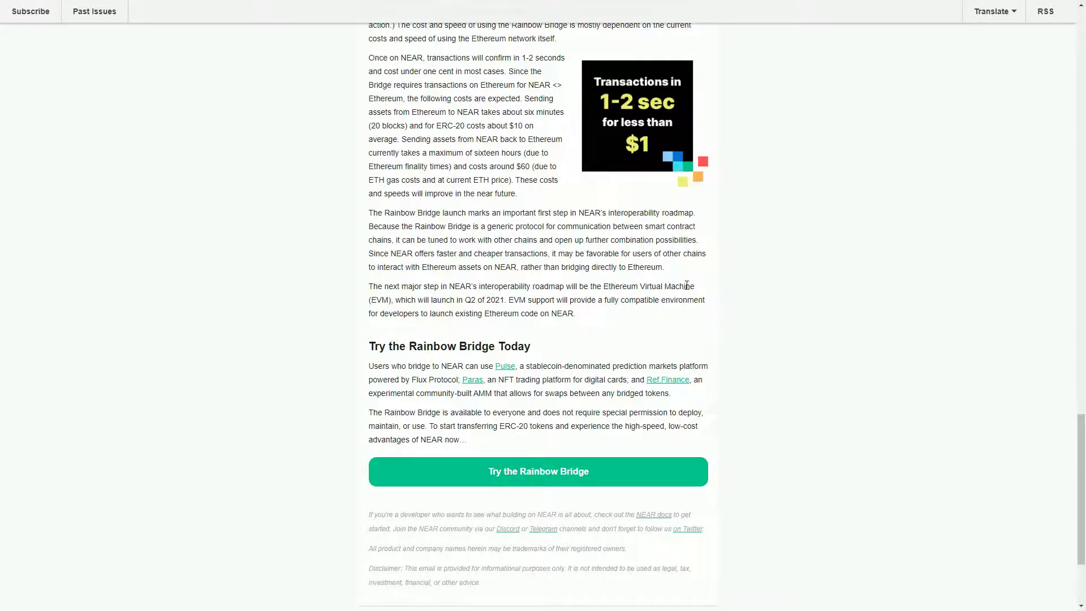
drag(465, 300, 505, 300)
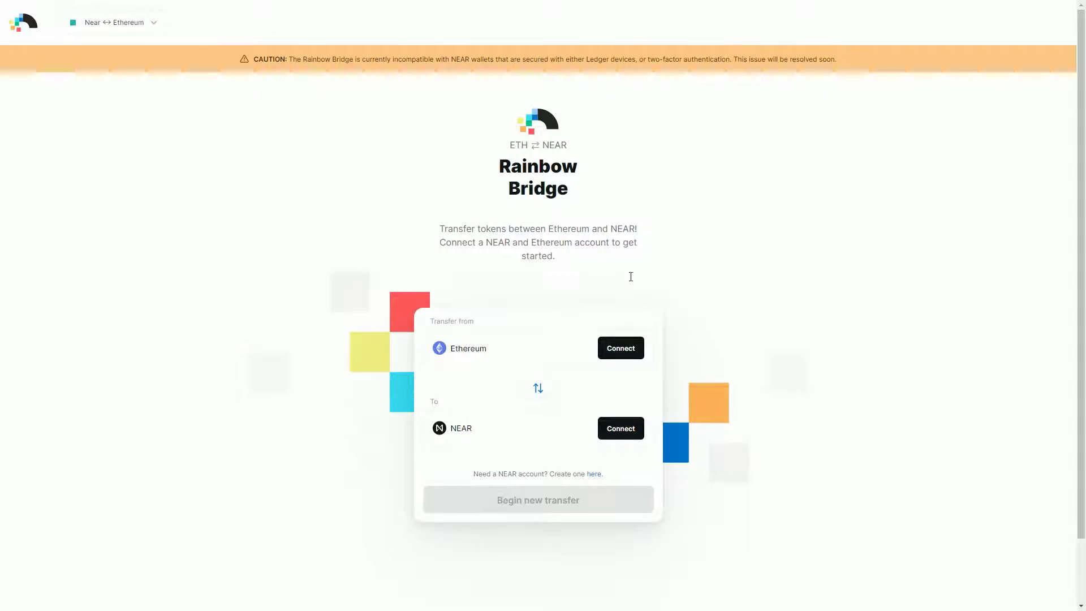
Flip the bridge direction to NEAR-to-Ethereum and back, leaving it Ethereum to NEAR.
scroll(550, 342, down, 1)
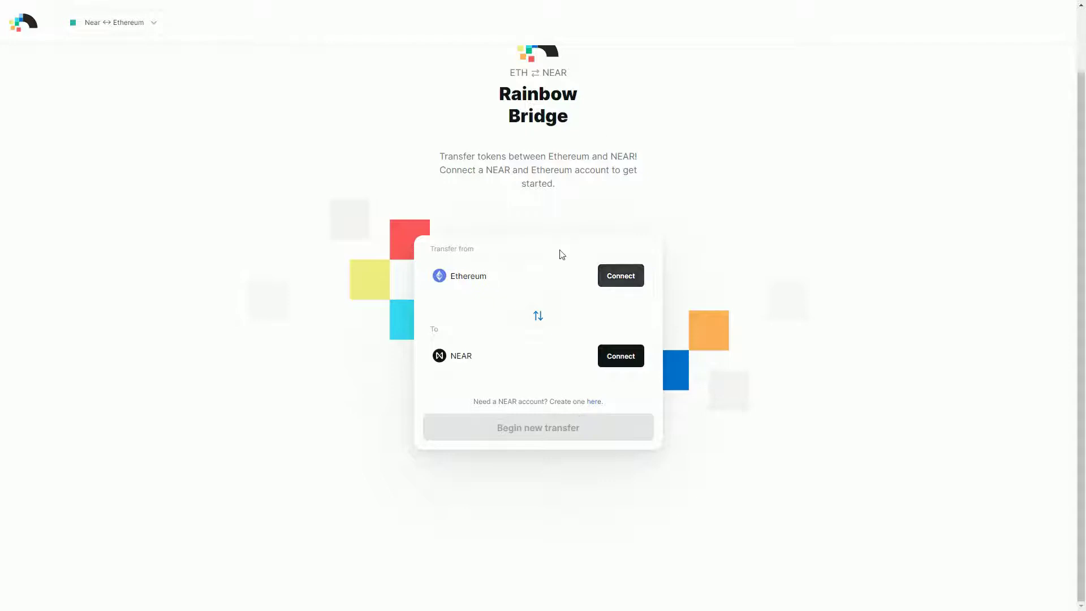
click(538, 318)
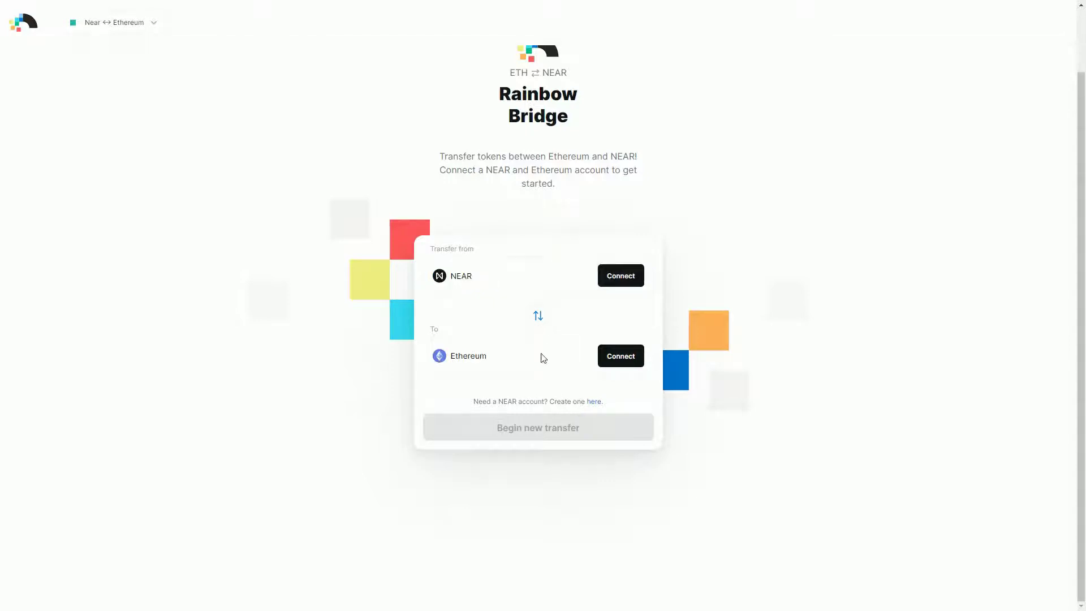
click(538, 318)
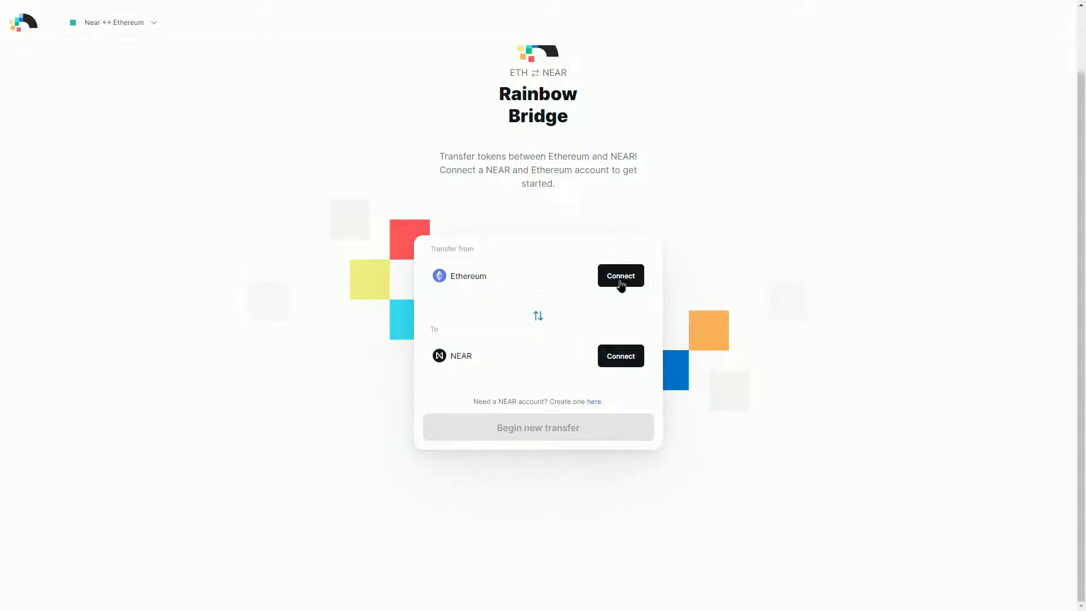
Connect MetaMask Account 3 as the Ethereum wallet, then start connecting the NEAR account.
click(620, 277)
click(552, 250)
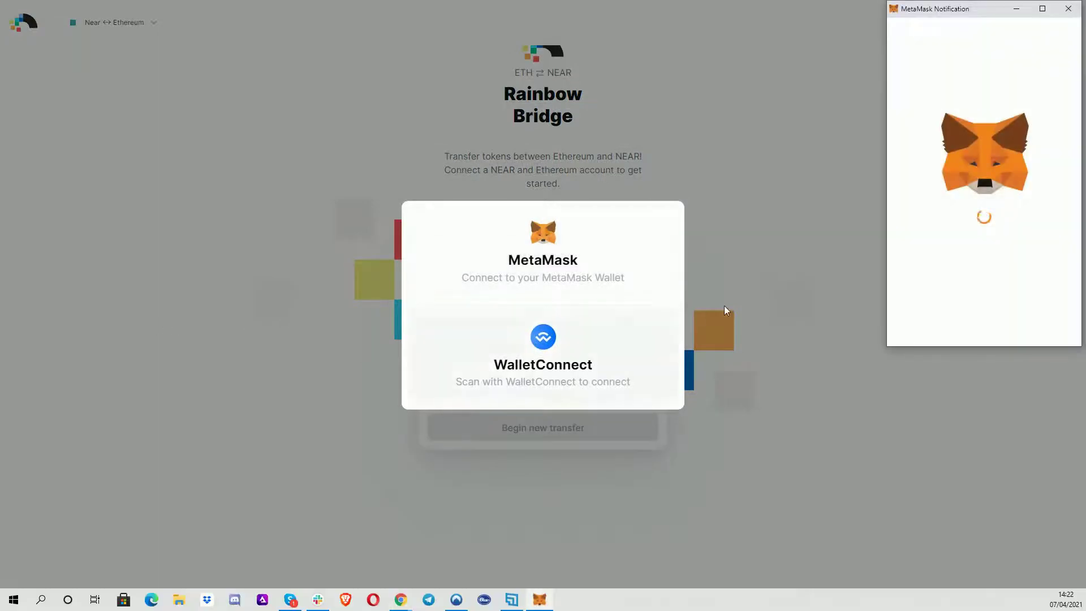
scroll(1016, 286, down, 1)
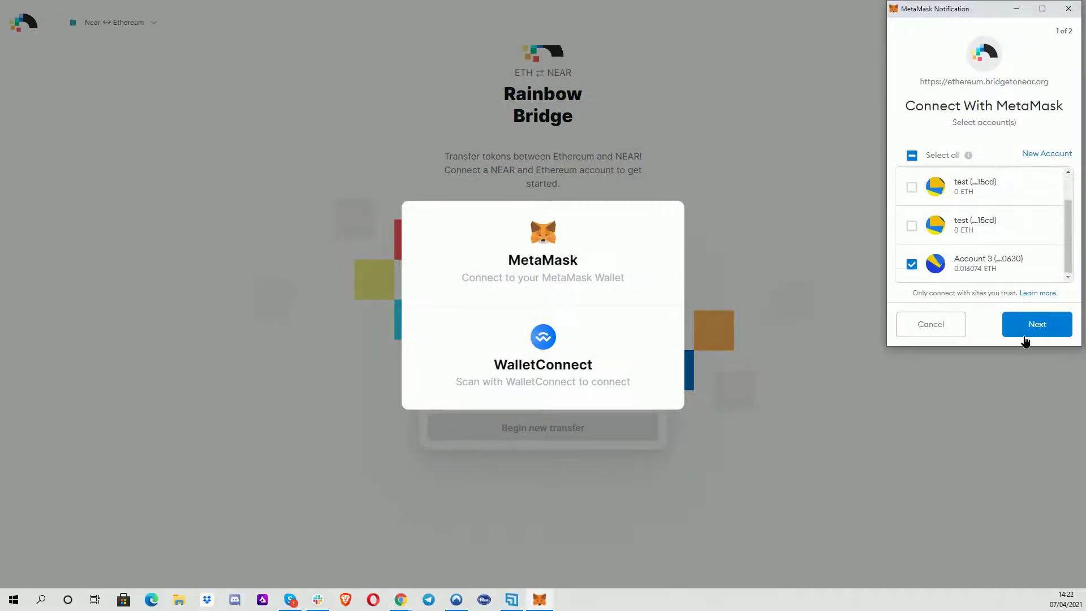
click(1031, 329)
click(1035, 322)
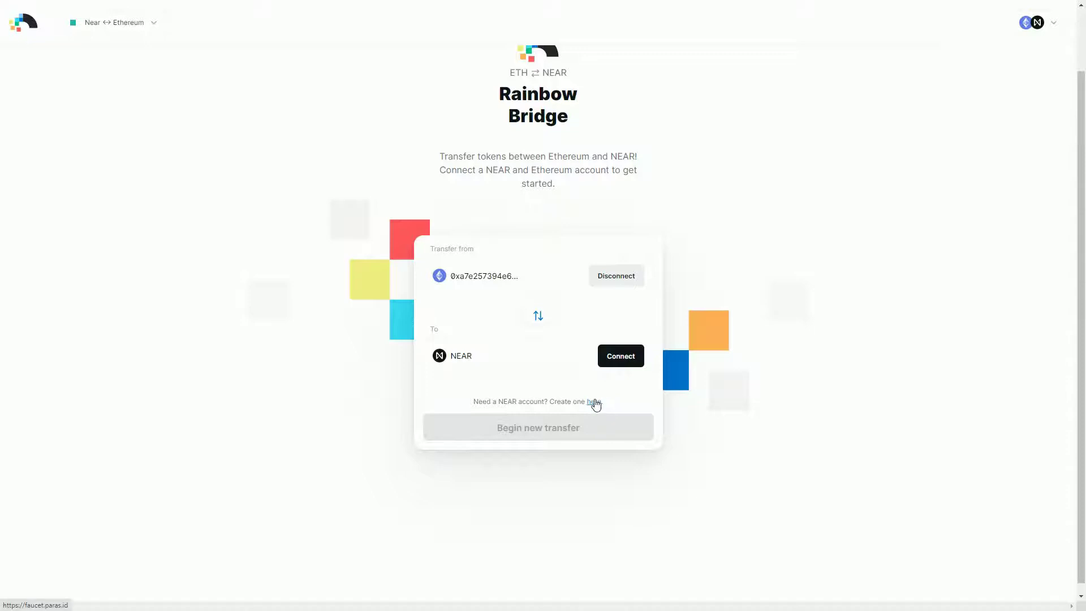
click(619, 355)
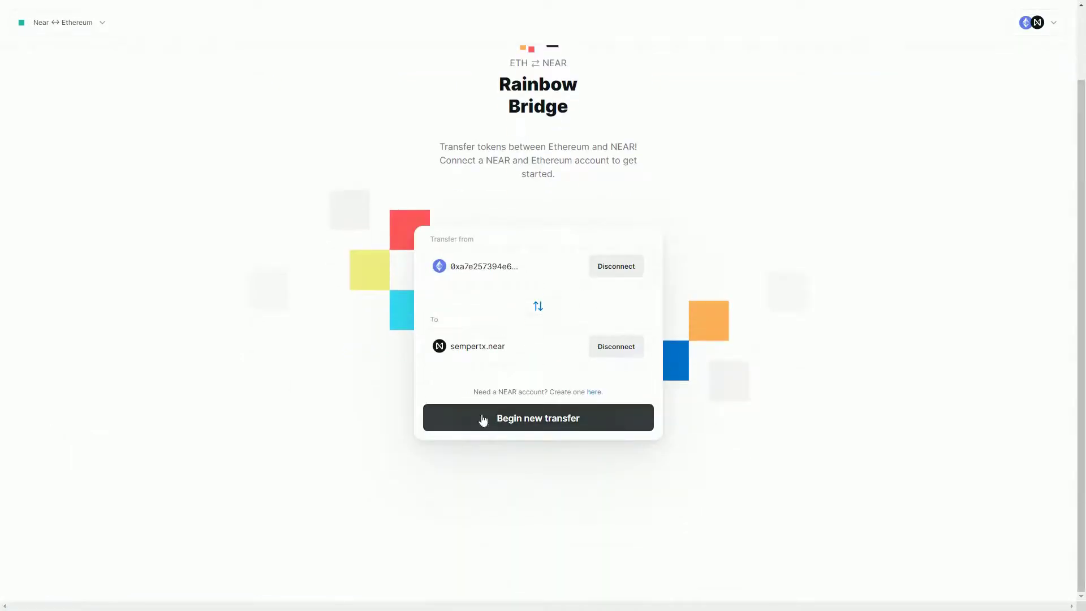
click(535, 425)
click(489, 182)
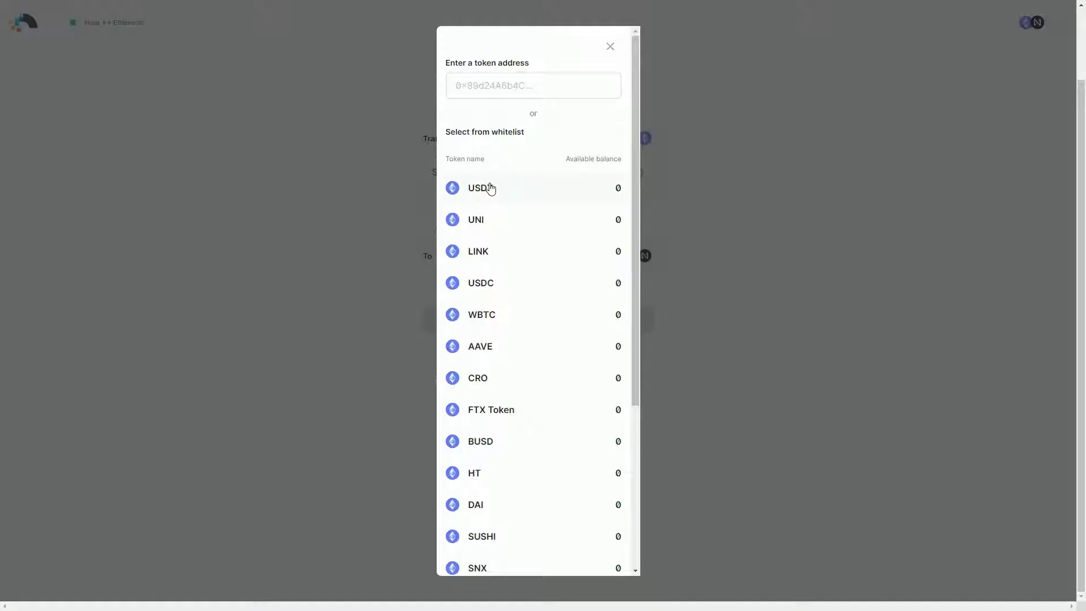
drag(636, 252, 663, 54)
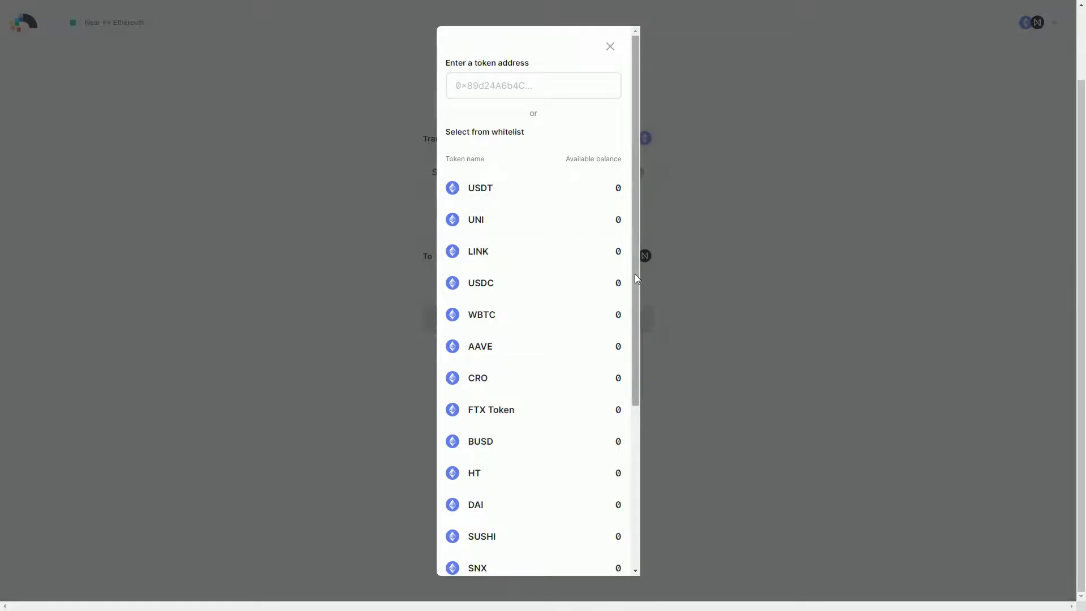
drag(632, 283, 656, 64)
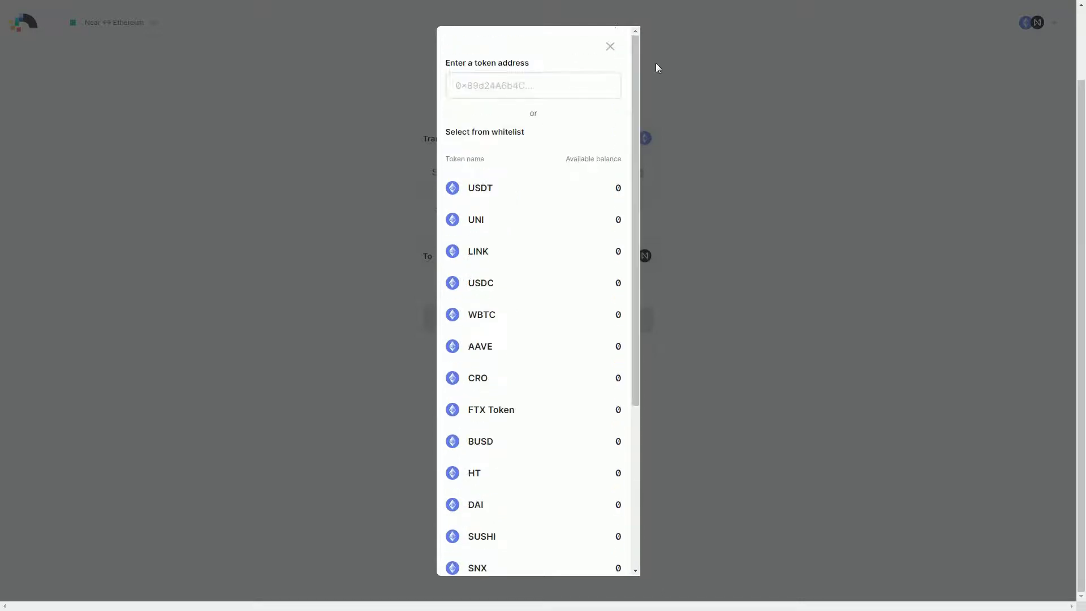
click(611, 50)
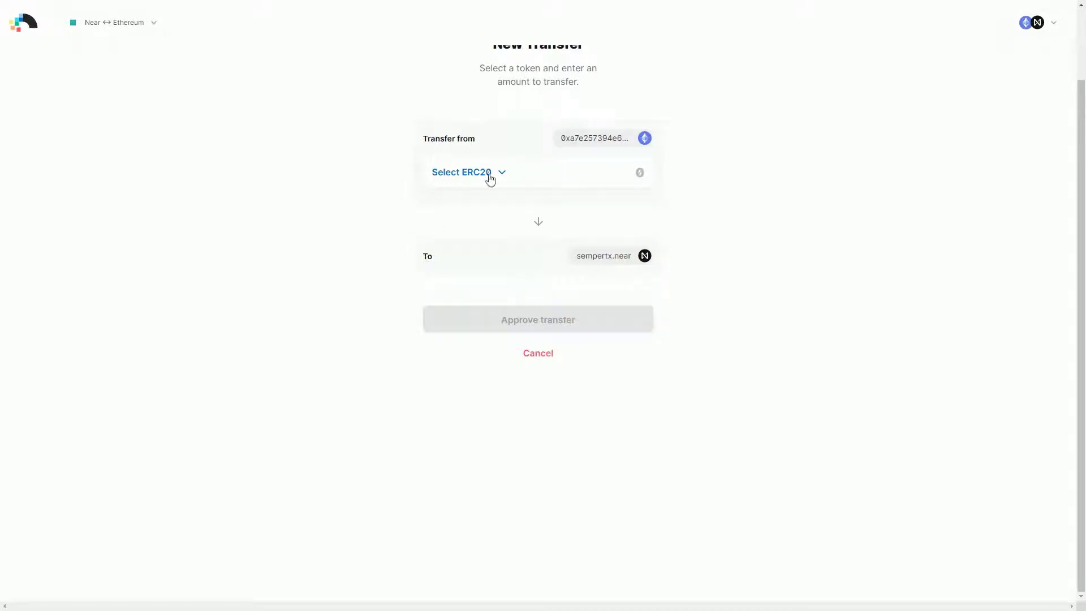
click(487, 177)
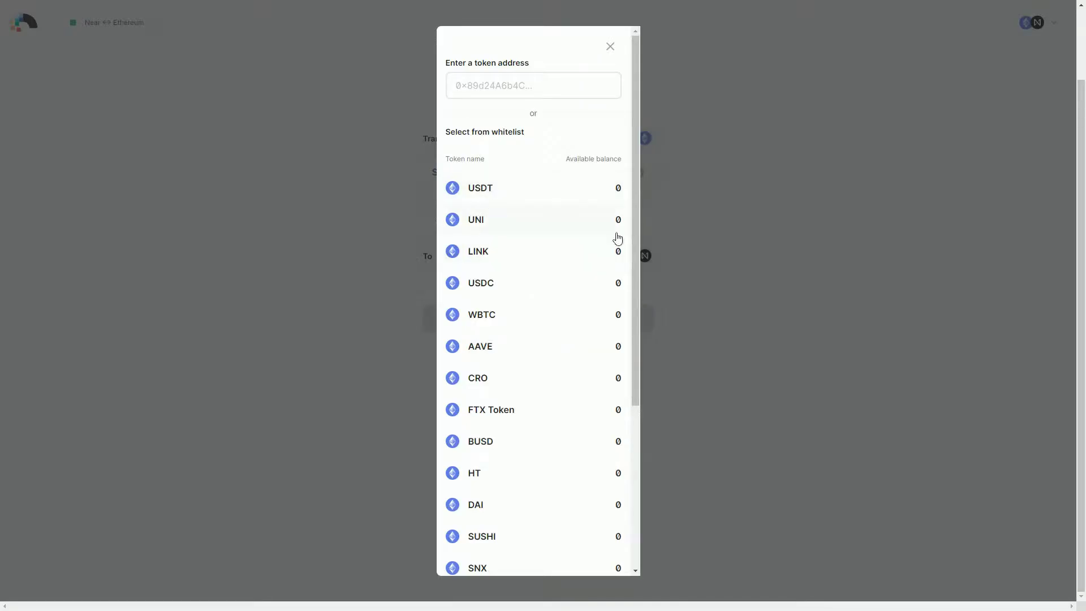
drag(637, 232, 647, 448)
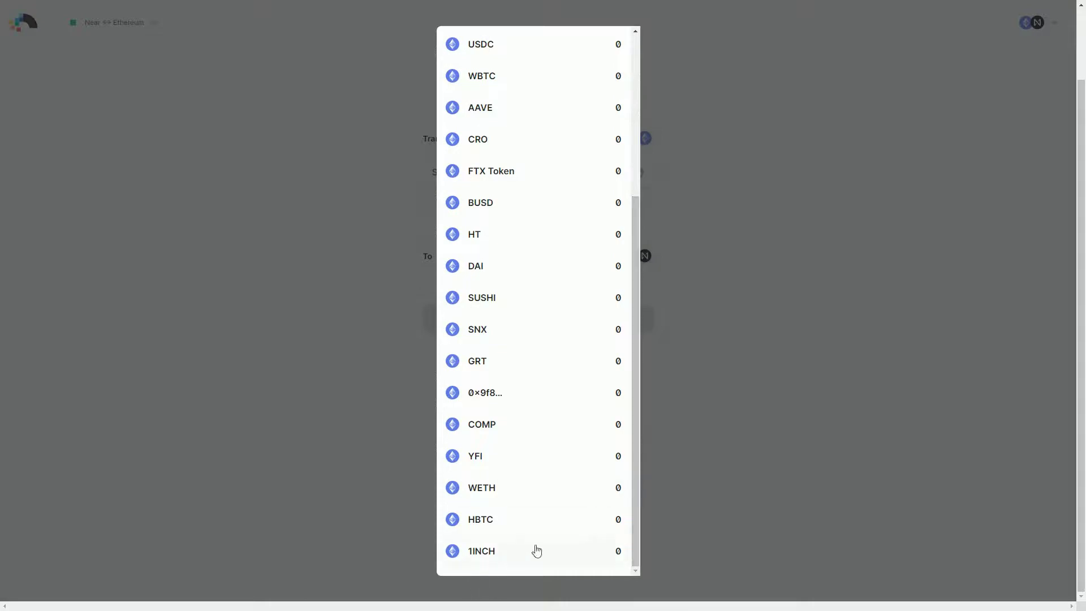
drag(636, 537, 656, 308)
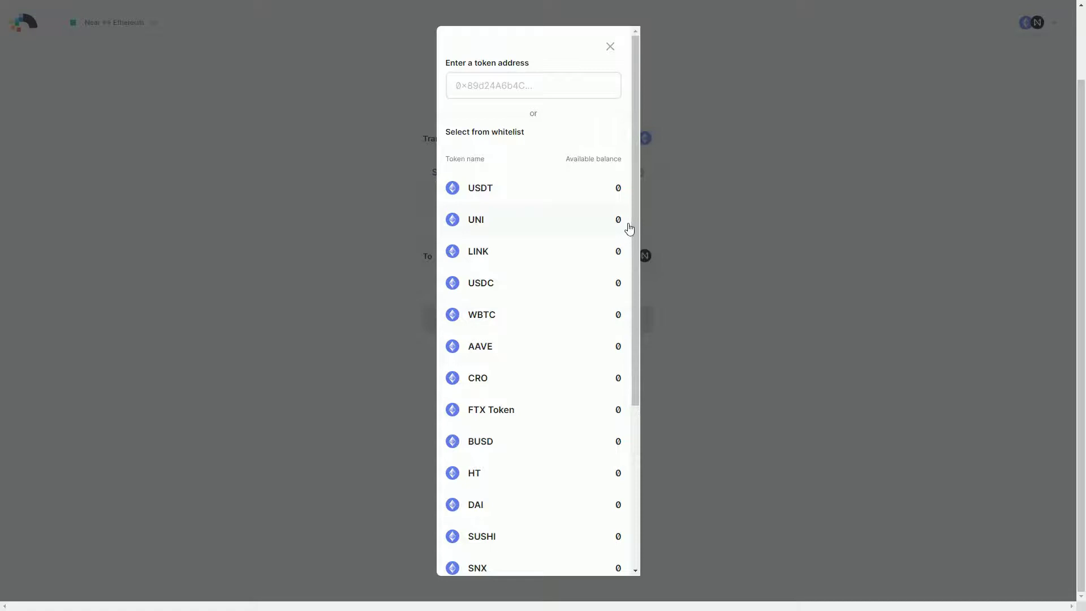
drag(634, 229, 631, 409)
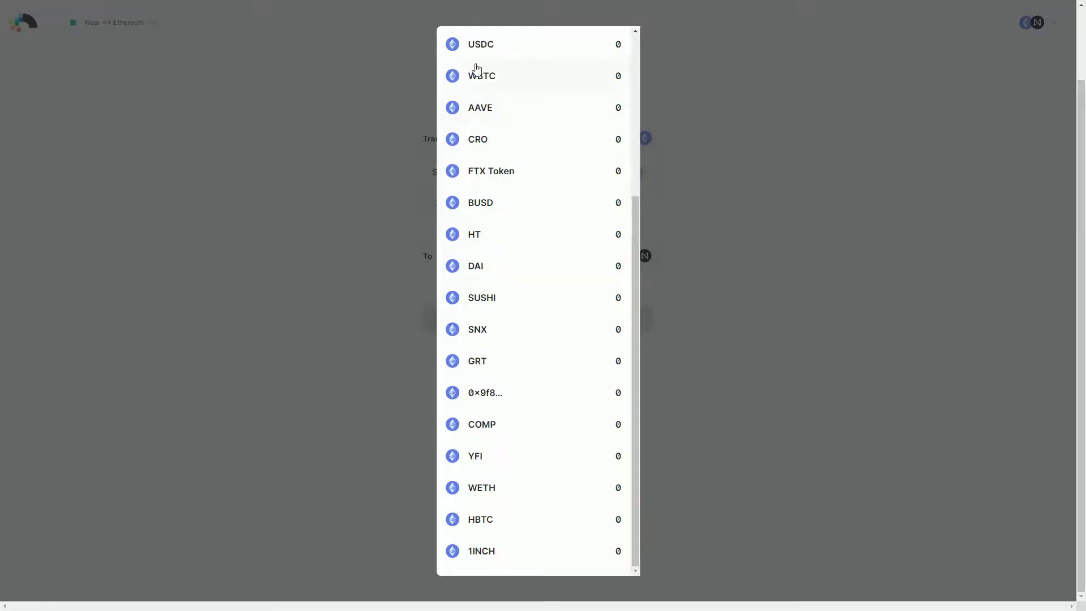
scroll(633, 308, up, 3)
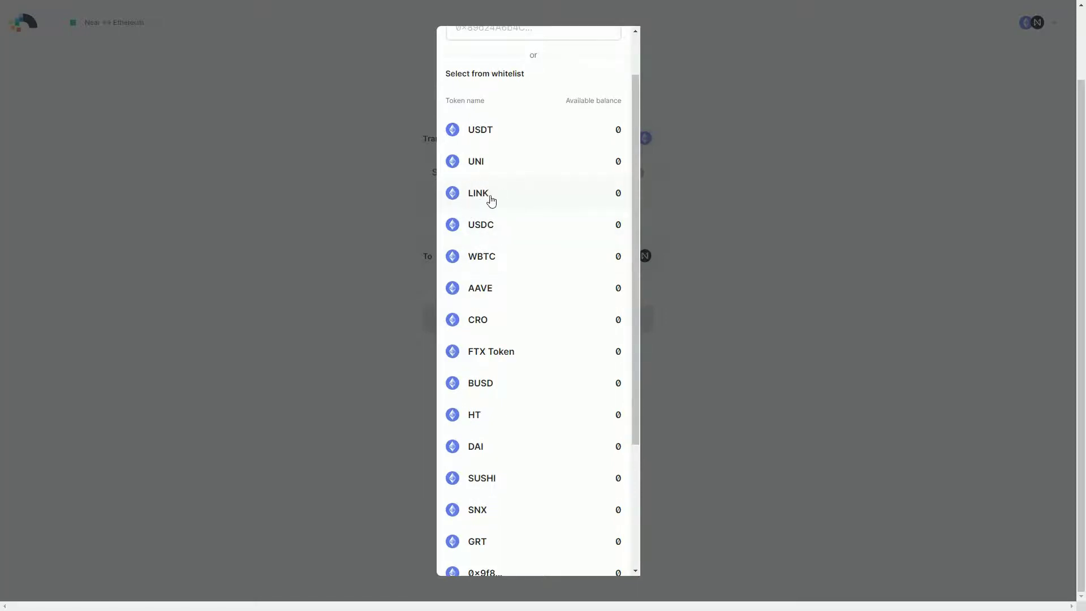
scroll(505, 185, up, 2)
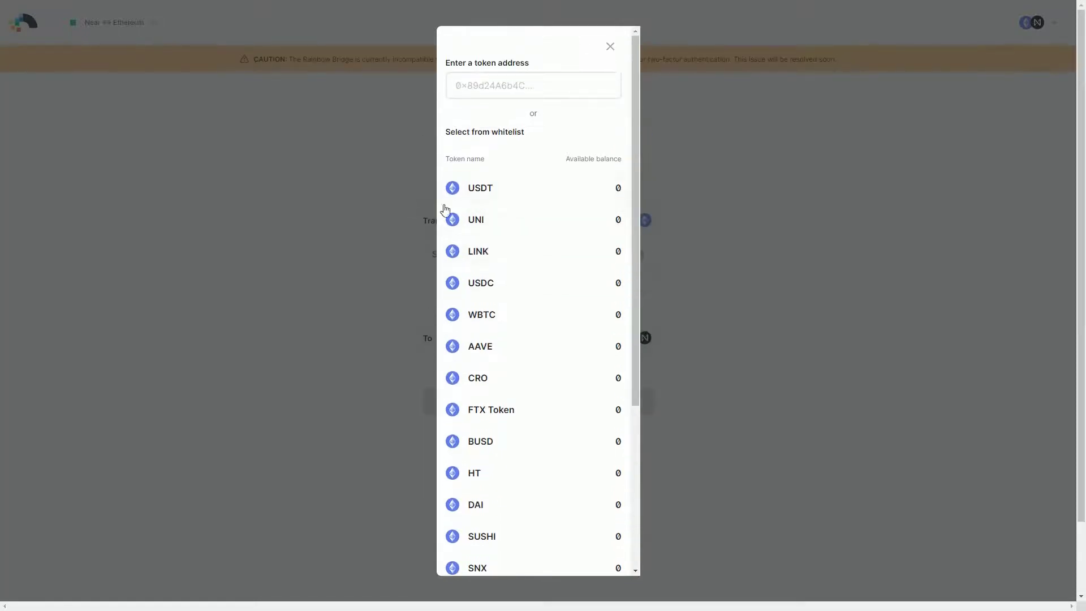
scroll(535, 336, down, 4)
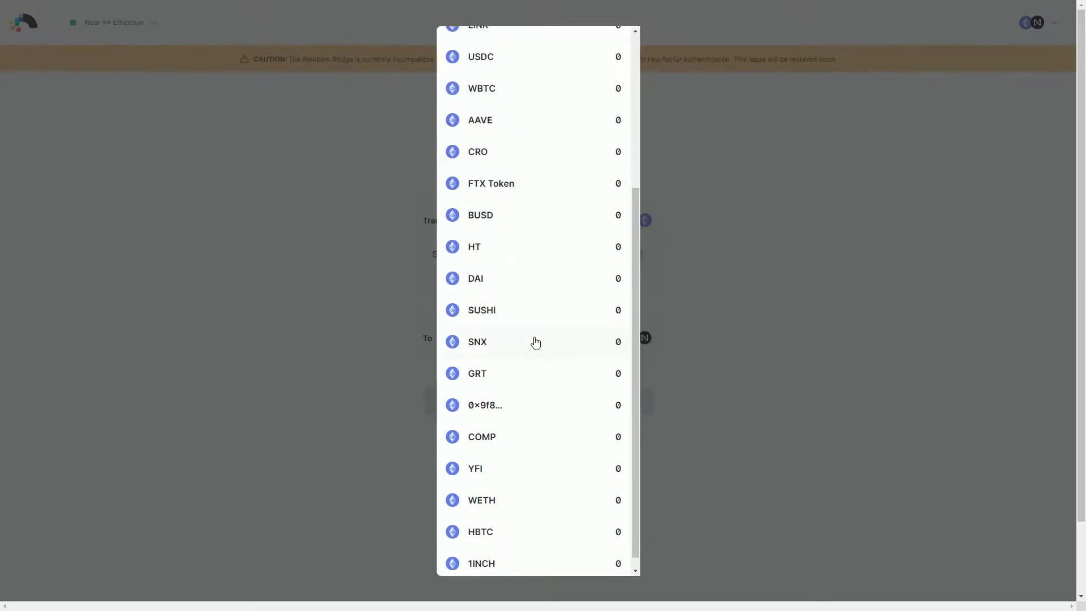
scroll(534, 342, up, 4)
click(610, 47)
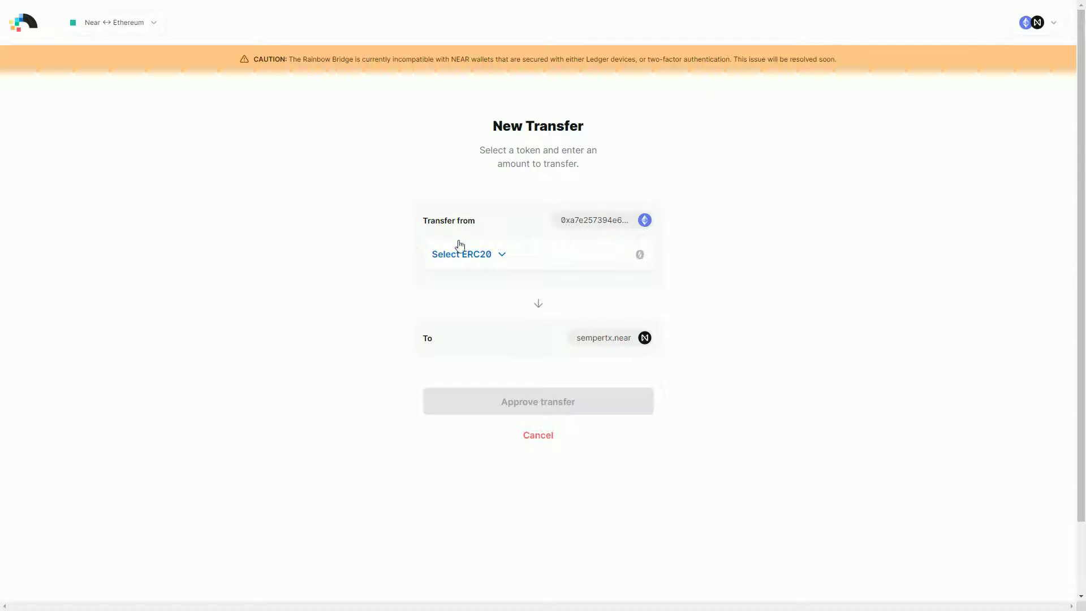
Begin a new NEAR-to-Ethereum transfer and browse the token whitelist without choosing a token.
click(538, 437)
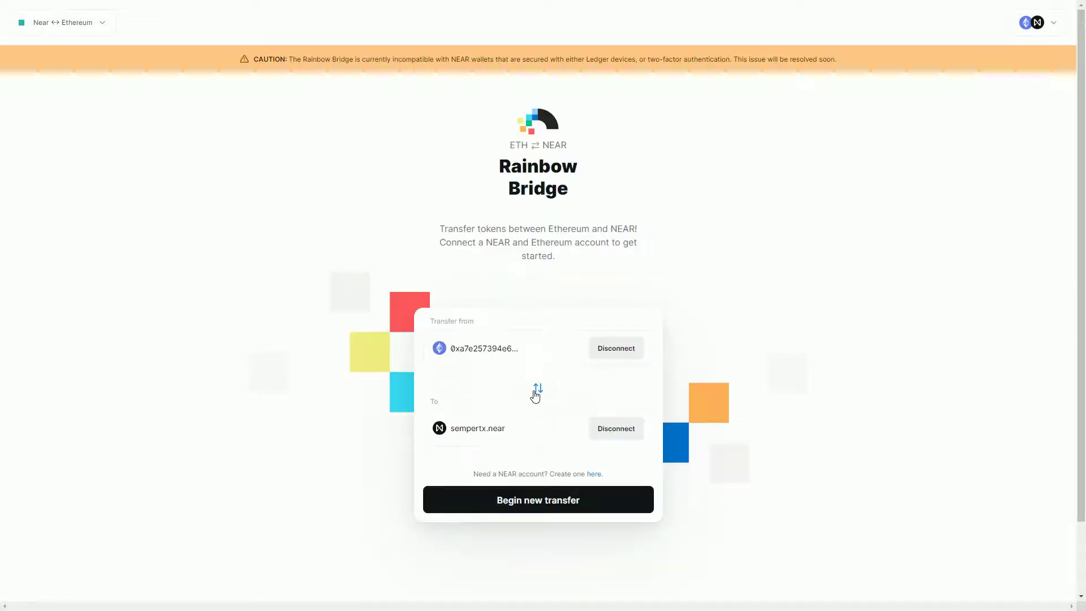
click(537, 389)
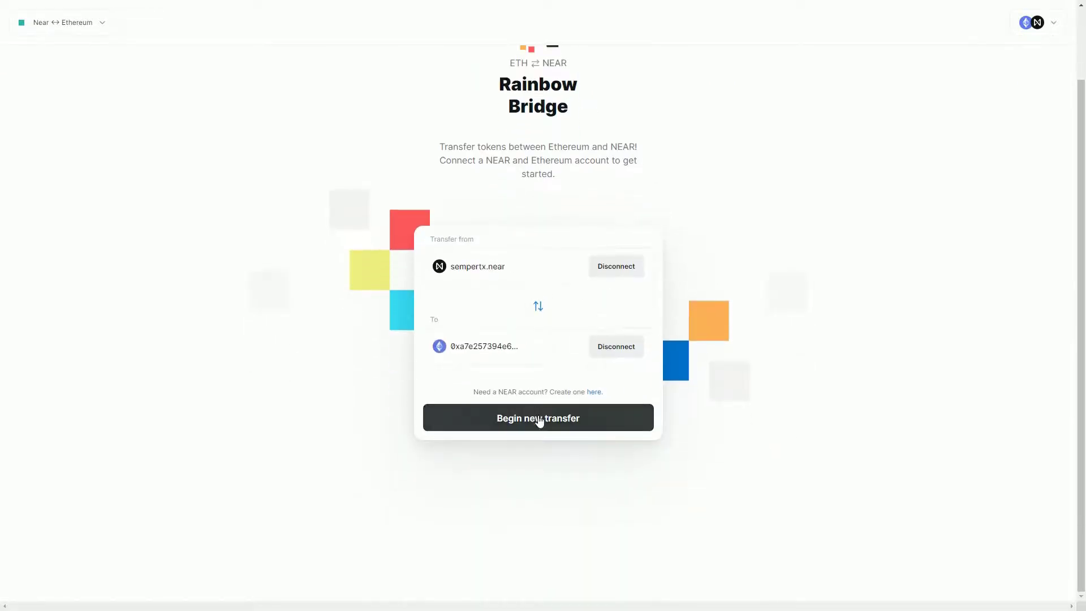
click(538, 417)
click(479, 186)
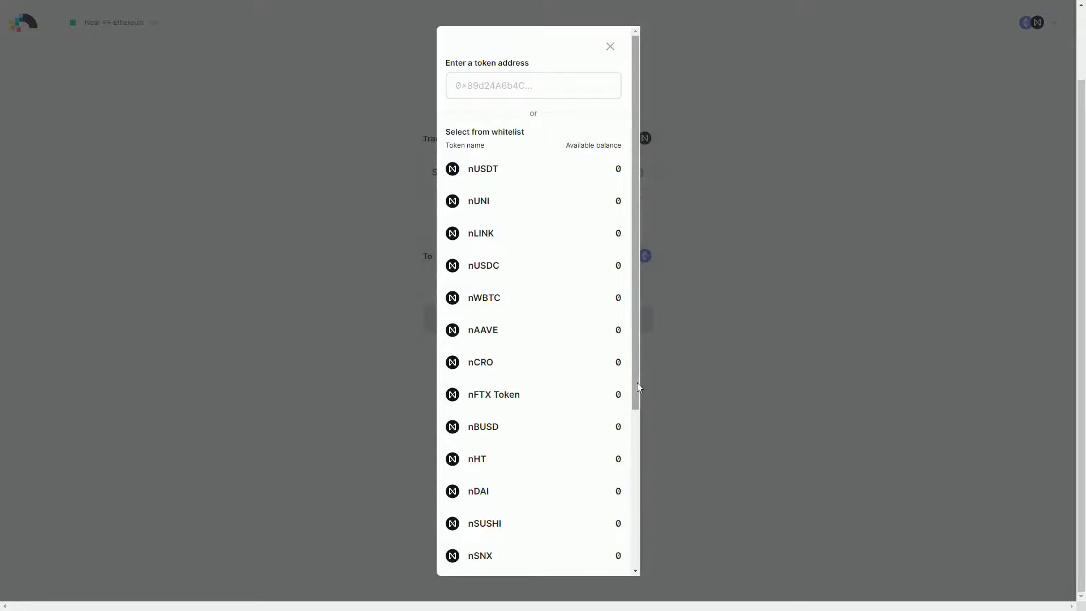
drag(637, 382, 655, 369)
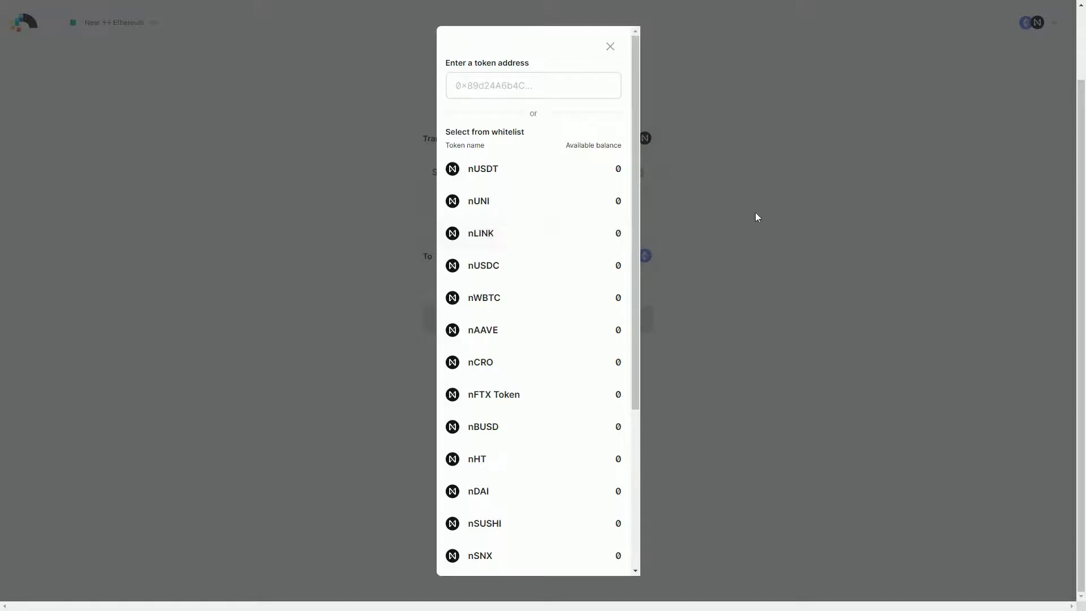
click(610, 47)
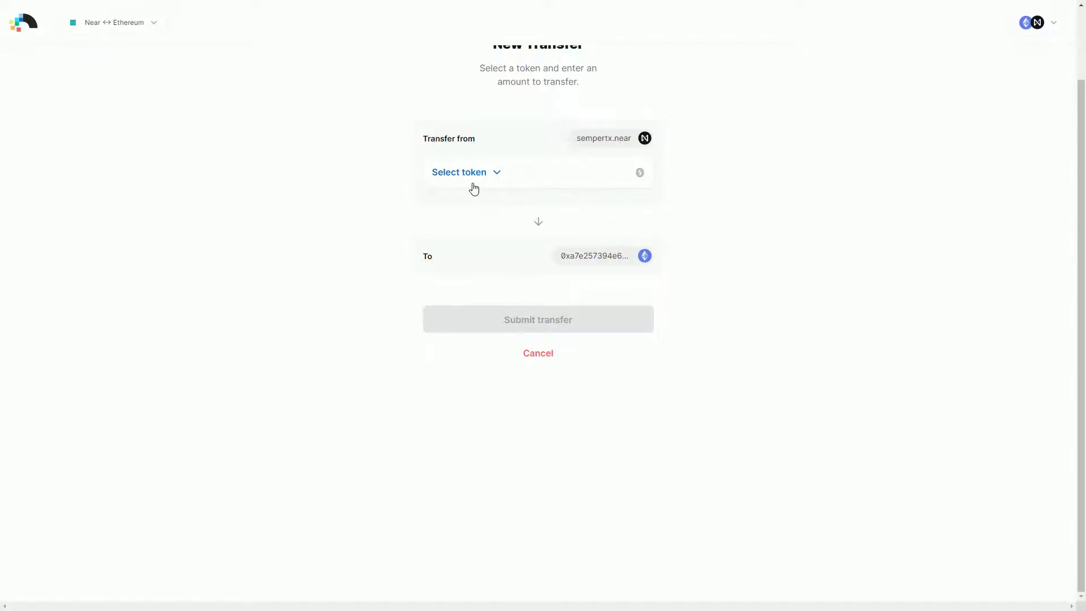
scroll(492, 329, up, 2)
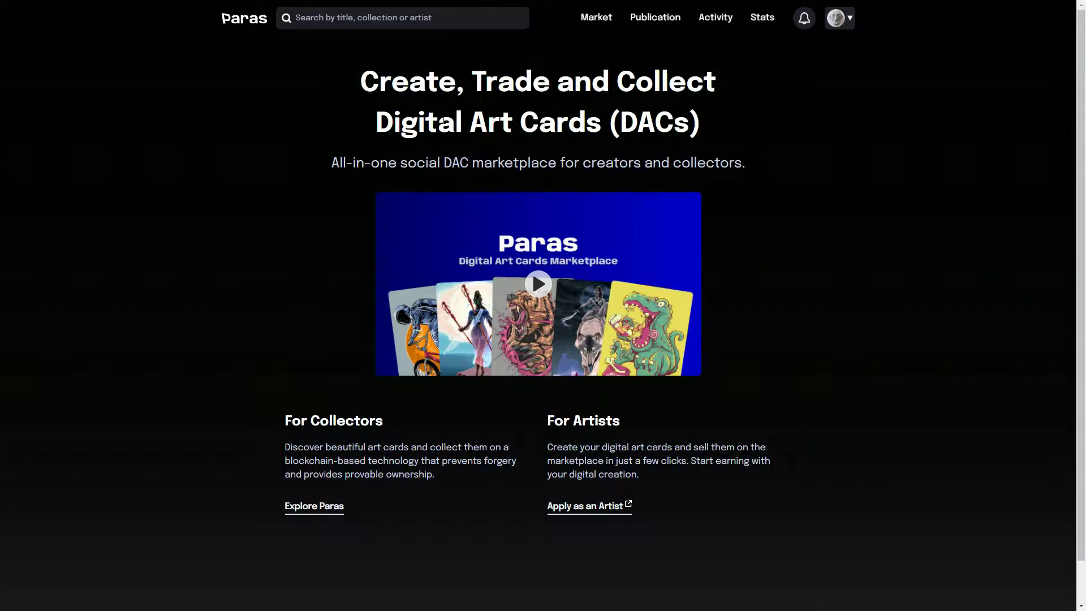
Scroll through Paras' Featured section and Market grid of art cards priced 0.1 to 100 NEAR.
scroll(304, 289, down, 1)
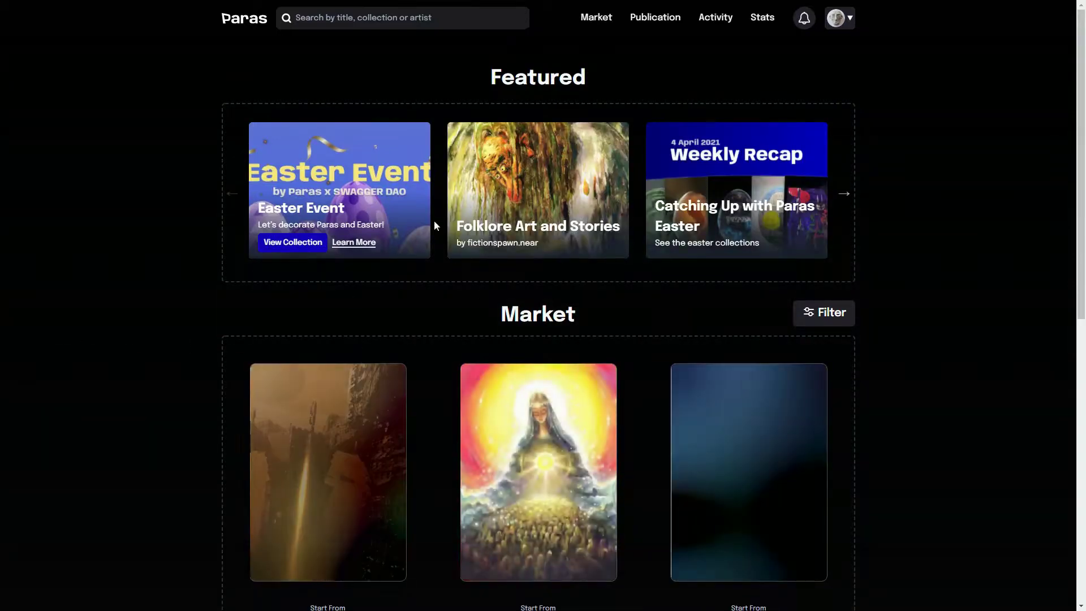
scroll(270, 251, down, 1)
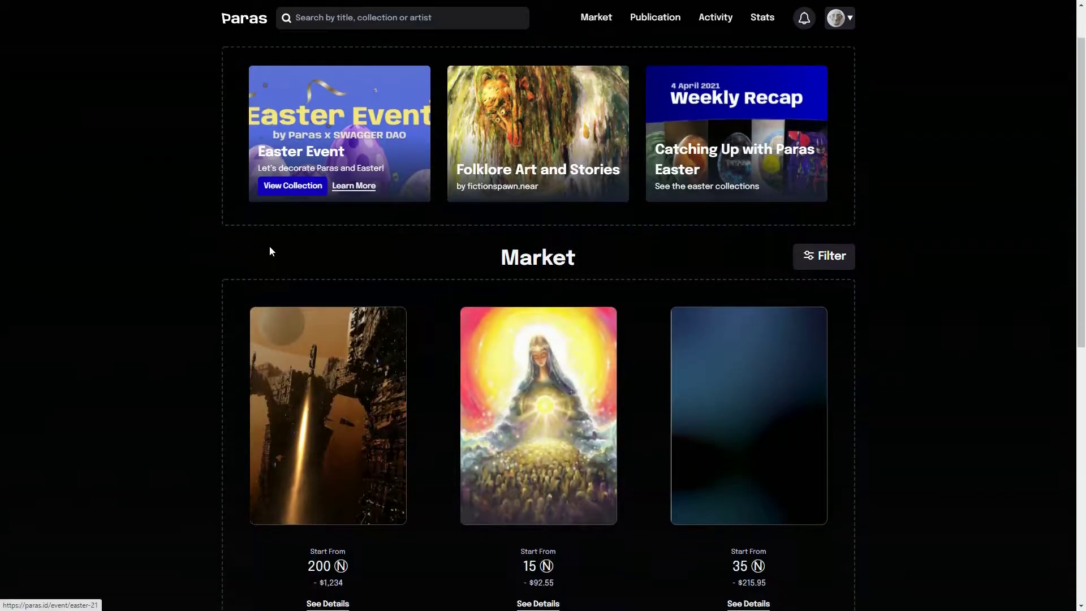
scroll(271, 251, down, 5)
scroll(399, 241, up, 4)
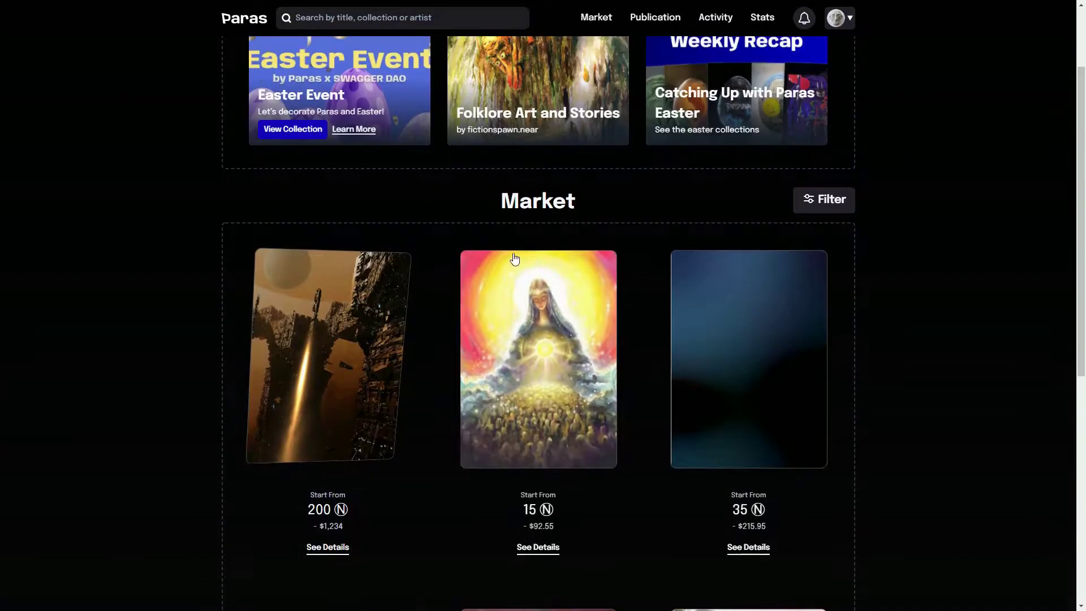
scroll(514, 258, down, 3)
scroll(796, 206, down, 1)
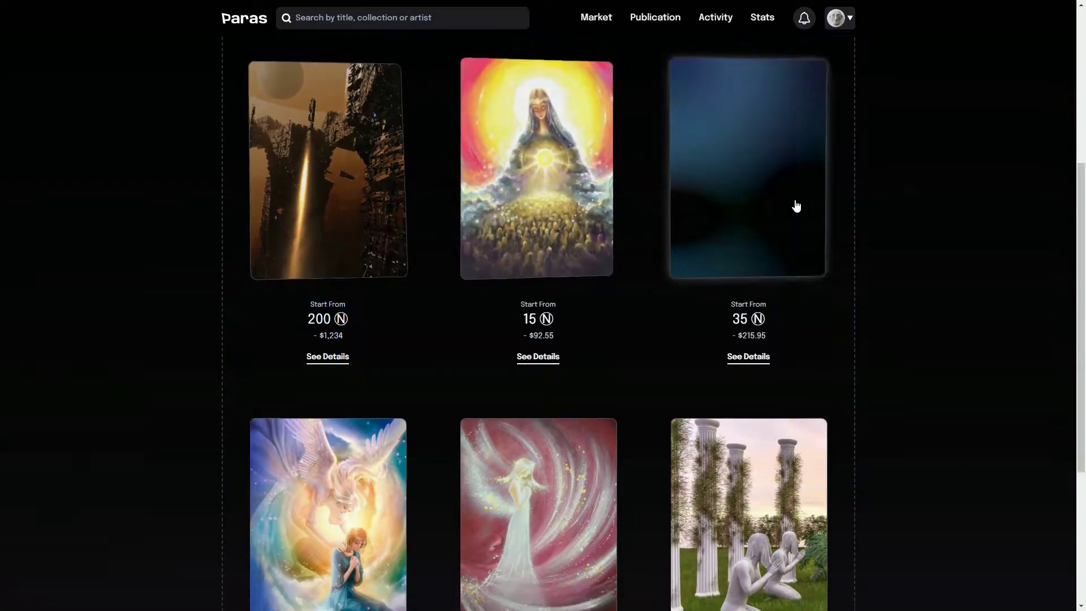
scroll(796, 206, down, 4)
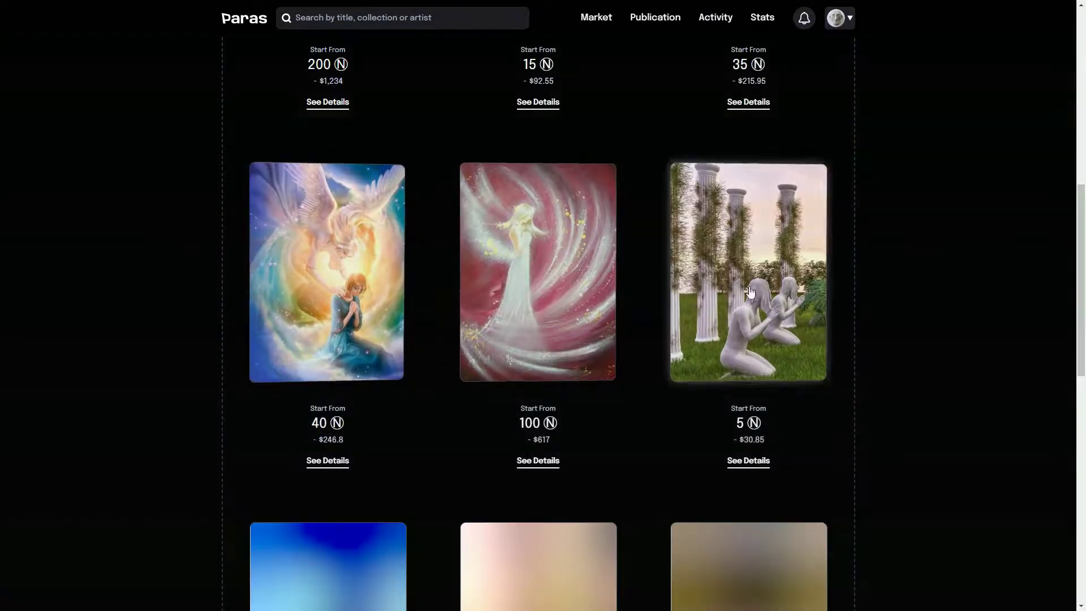
scroll(391, 417, down, 1)
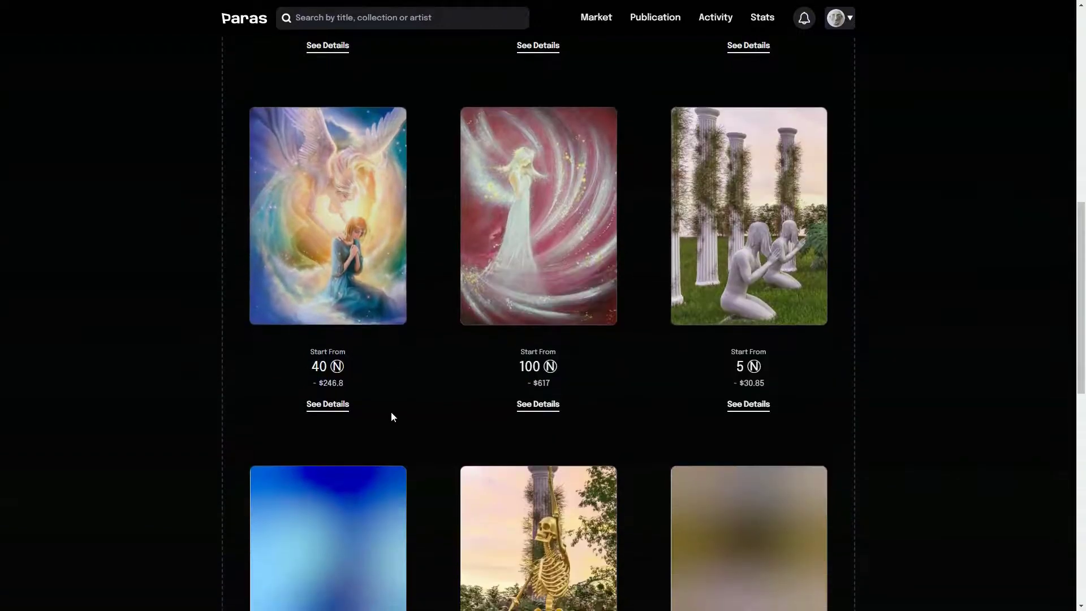
scroll(392, 417, up, 3)
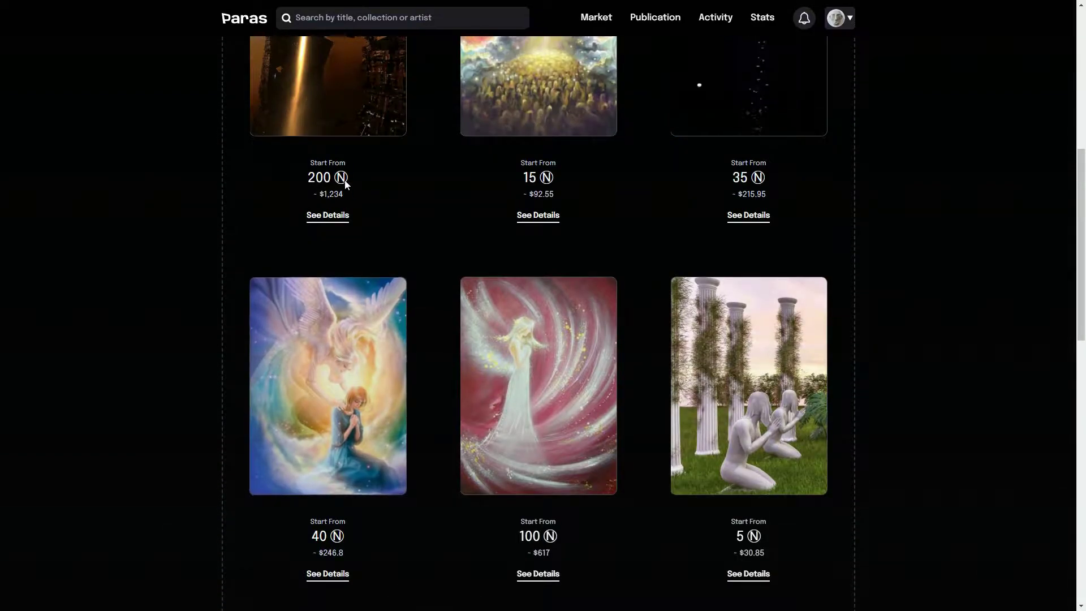
scroll(323, 218, up, 3)
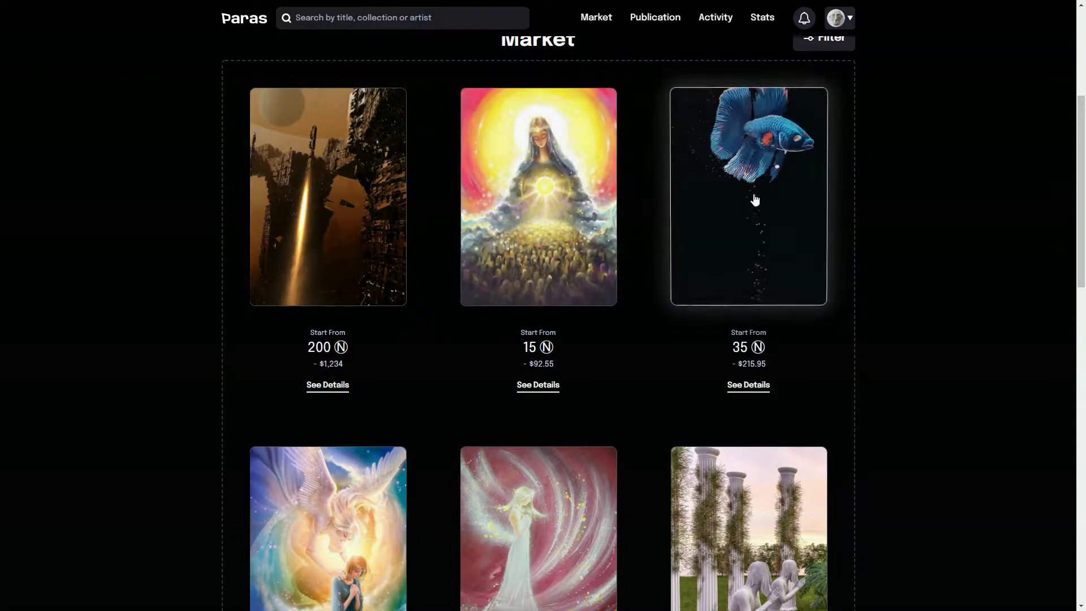
scroll(752, 339, down, 10)
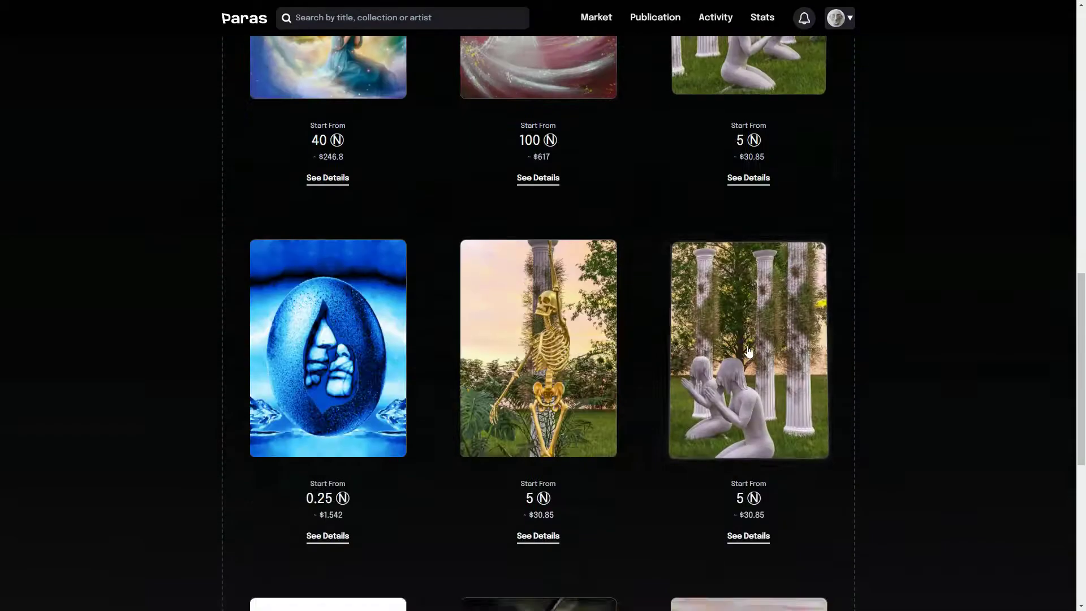
scroll(749, 351, down, 8)
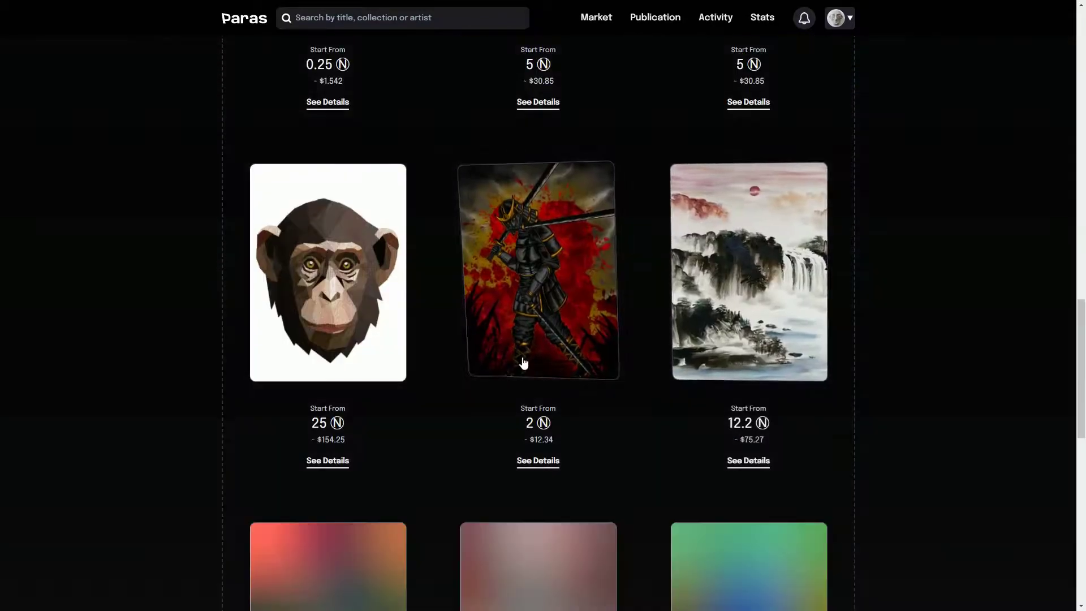
scroll(598, 359, up, 4)
scroll(599, 358, down, 11)
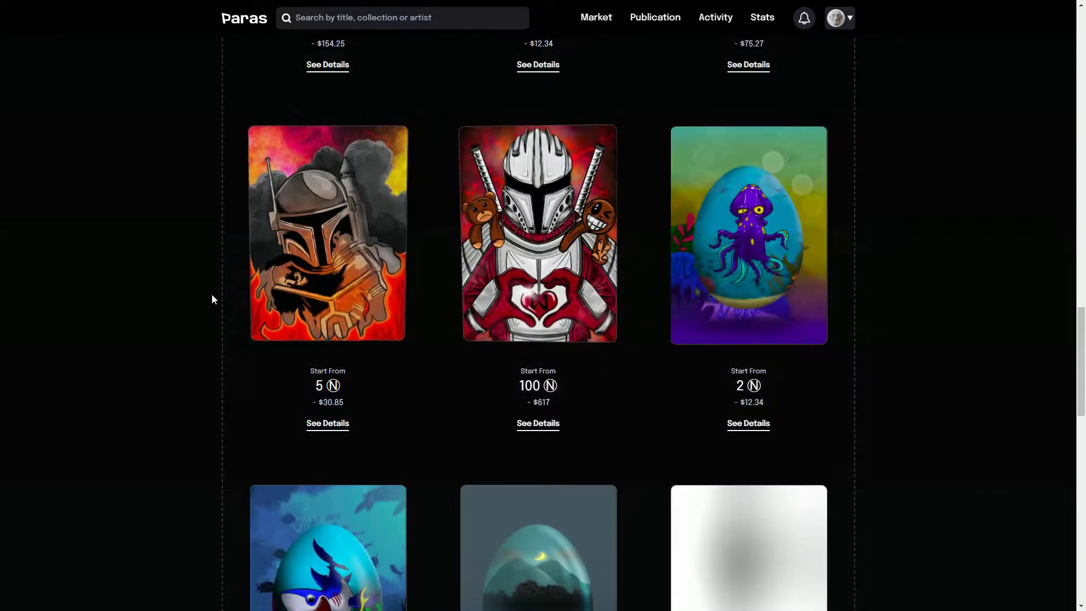
scroll(538, 294, down, 6)
scroll(613, 317, down, 6)
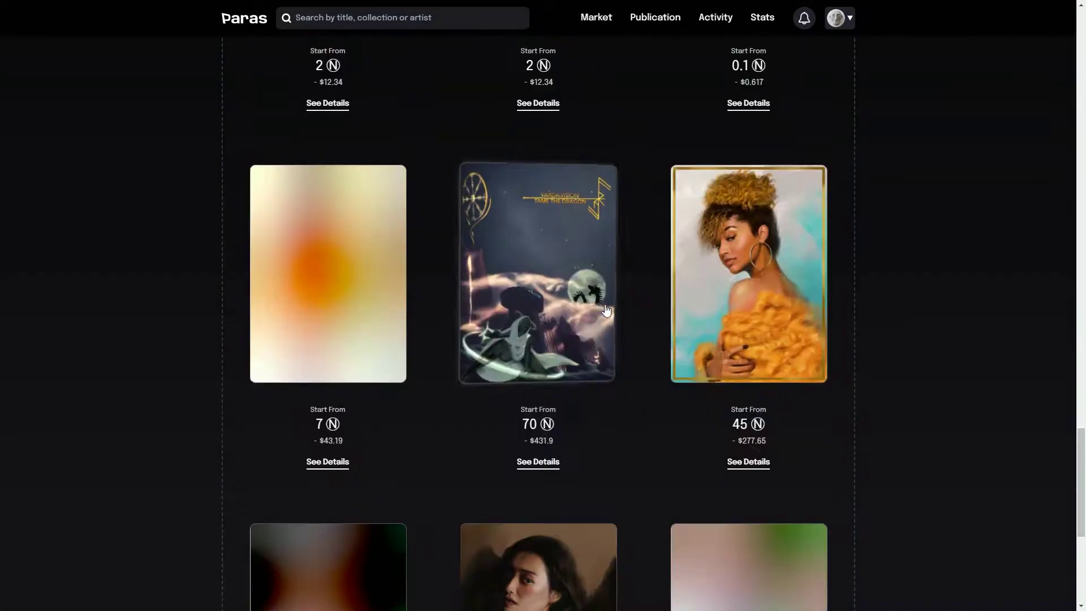
scroll(422, 334, down, 5)
scroll(319, 337, up, 4)
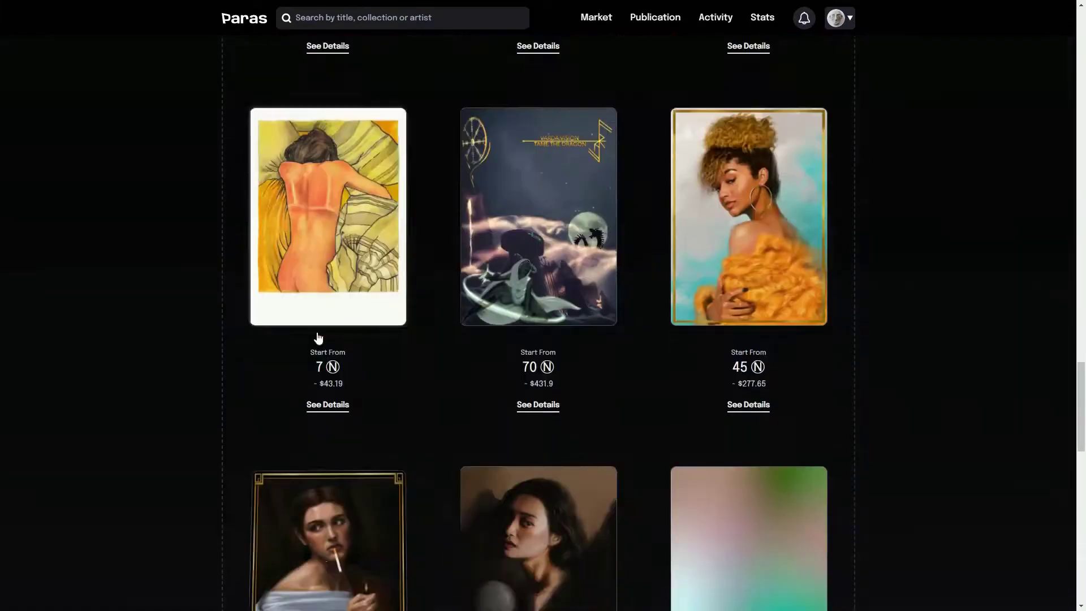
scroll(319, 338, down, 4)
scroll(339, 475, up, 4)
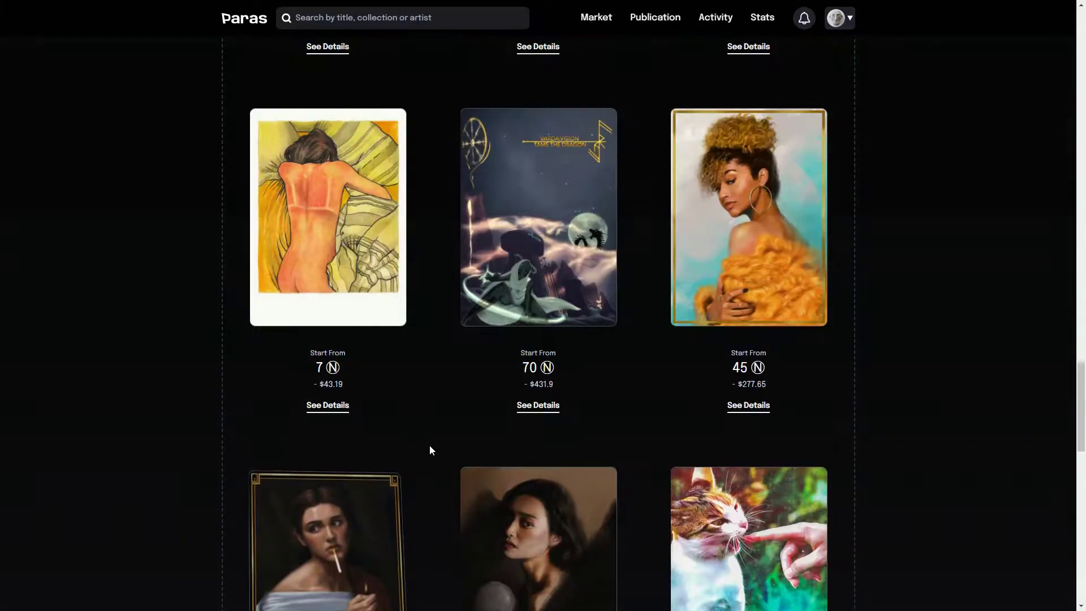
scroll(432, 396, up, 15)
scroll(385, 308, up, 4)
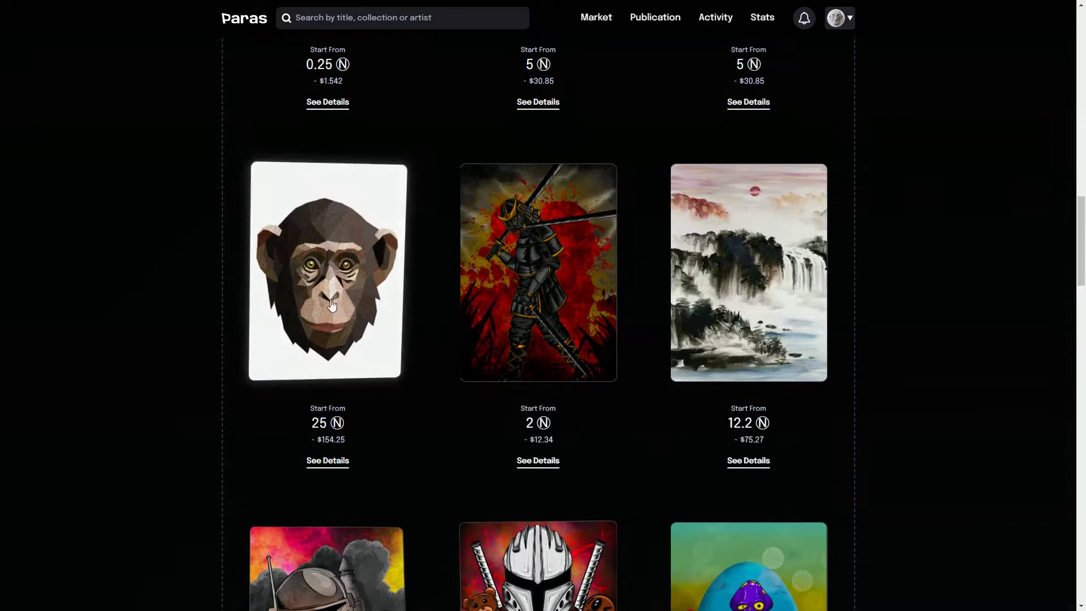
Inspect the Wukong chimp NFT's owners and sale history, then return to the market.
click(332, 310)
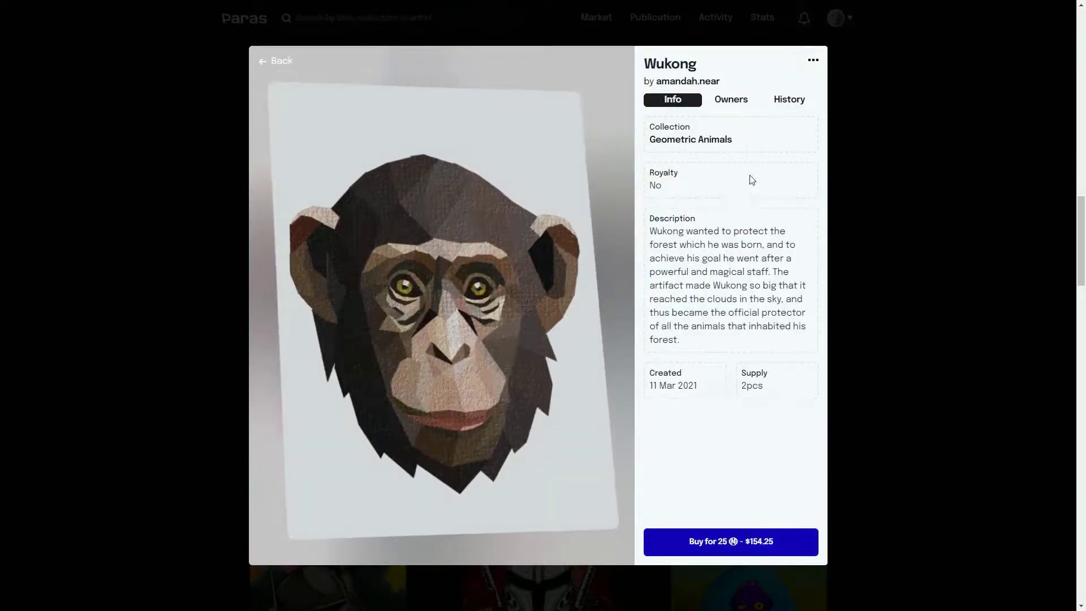
click(735, 106)
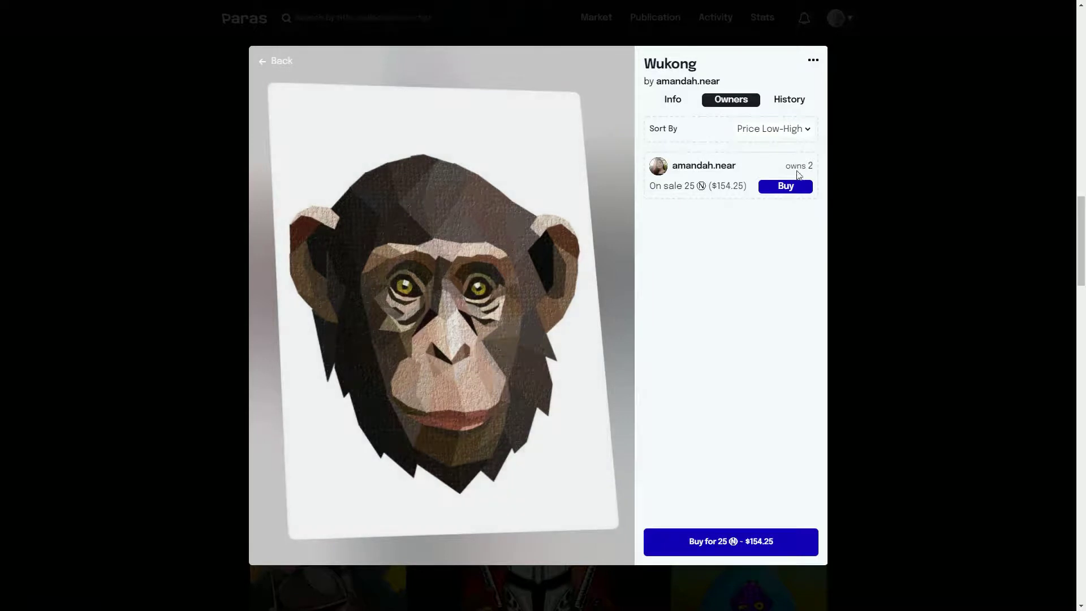
click(799, 105)
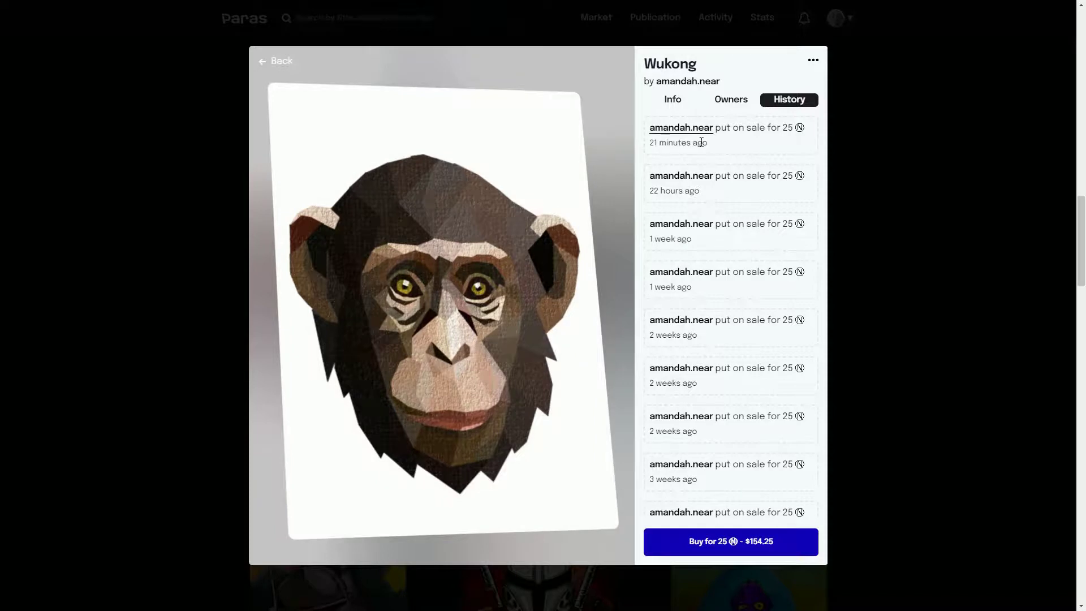
click(276, 62)
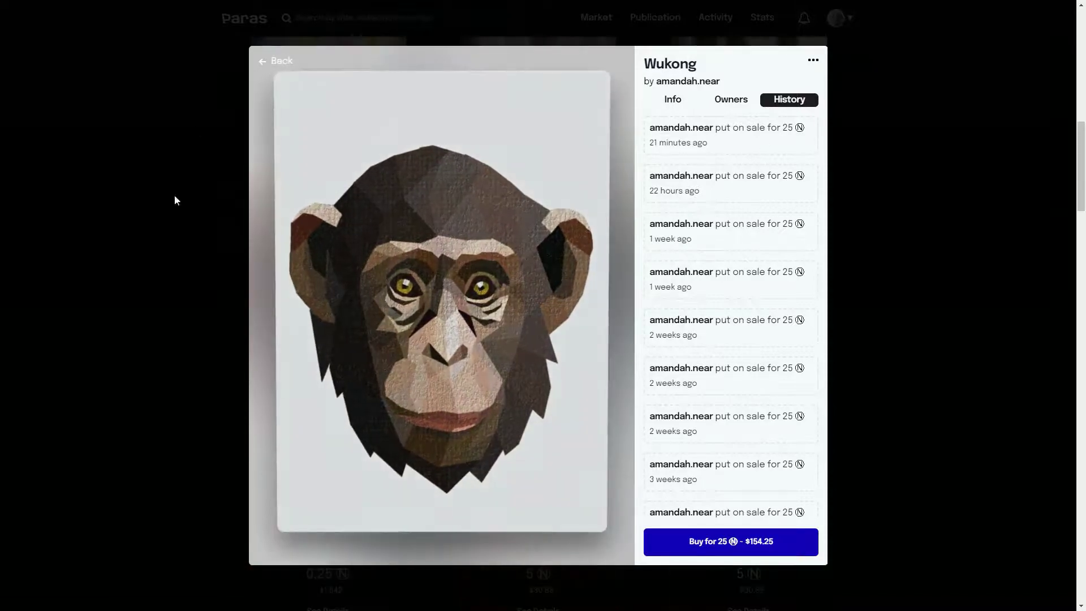
scroll(201, 134, up, 5)
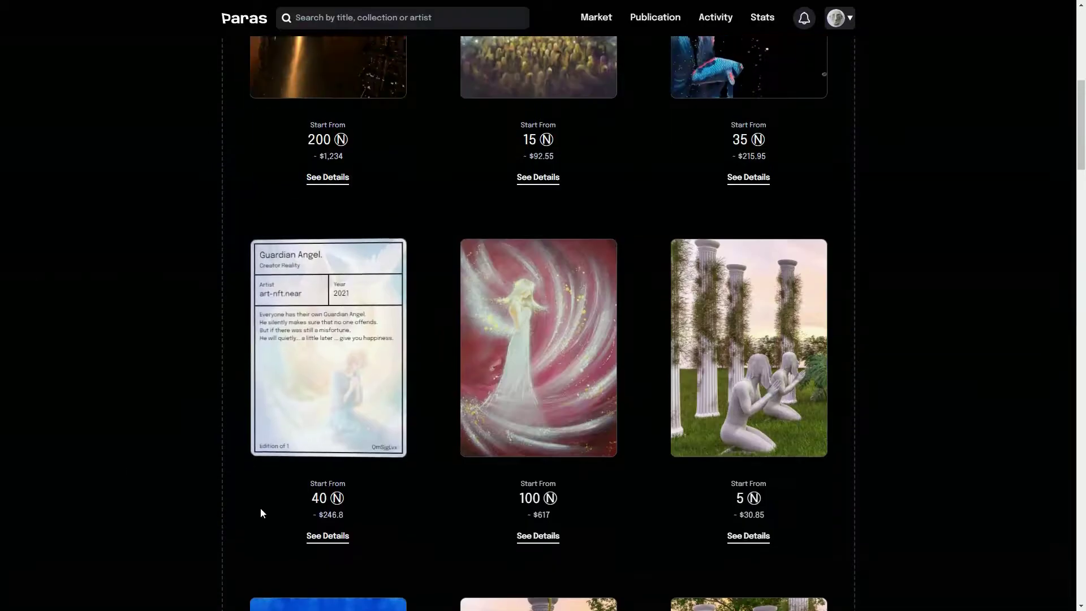
View the Guardian Angel NFT's owners and share options, then go back to the market.
click(314, 544)
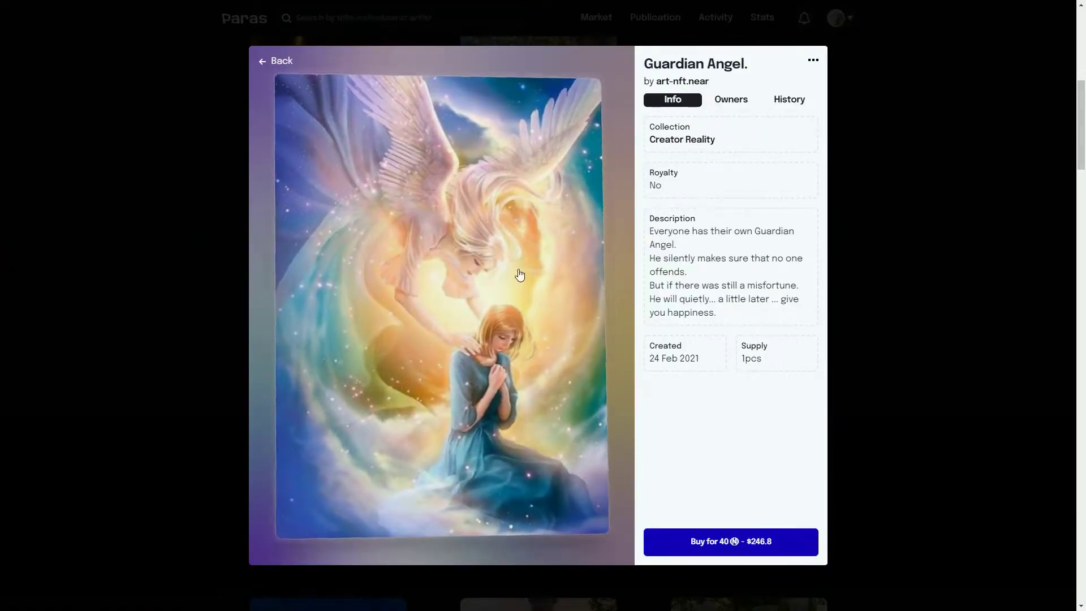
click(742, 110)
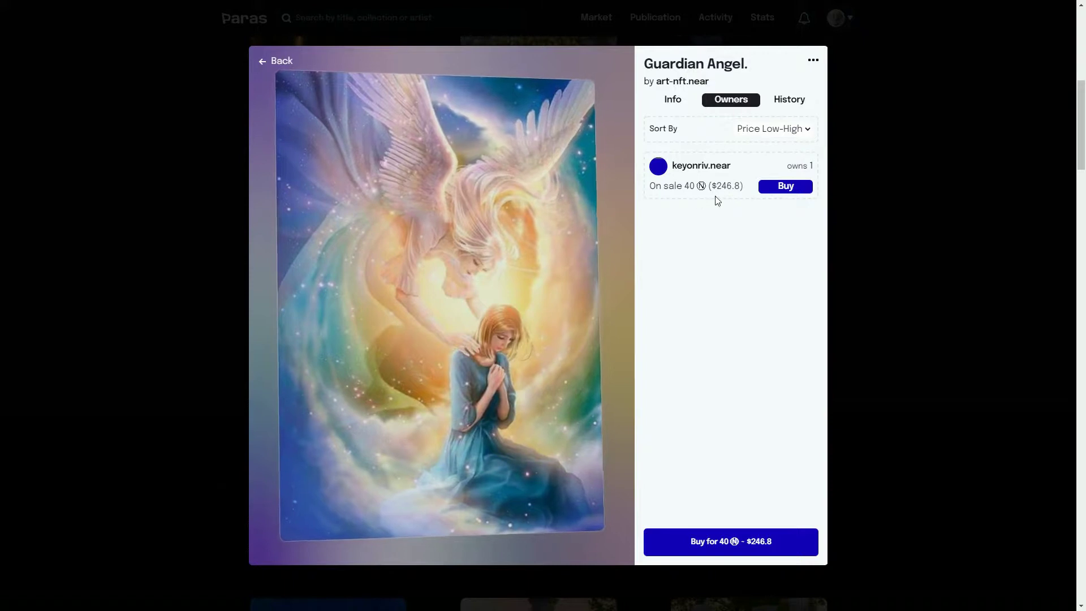
click(813, 60)
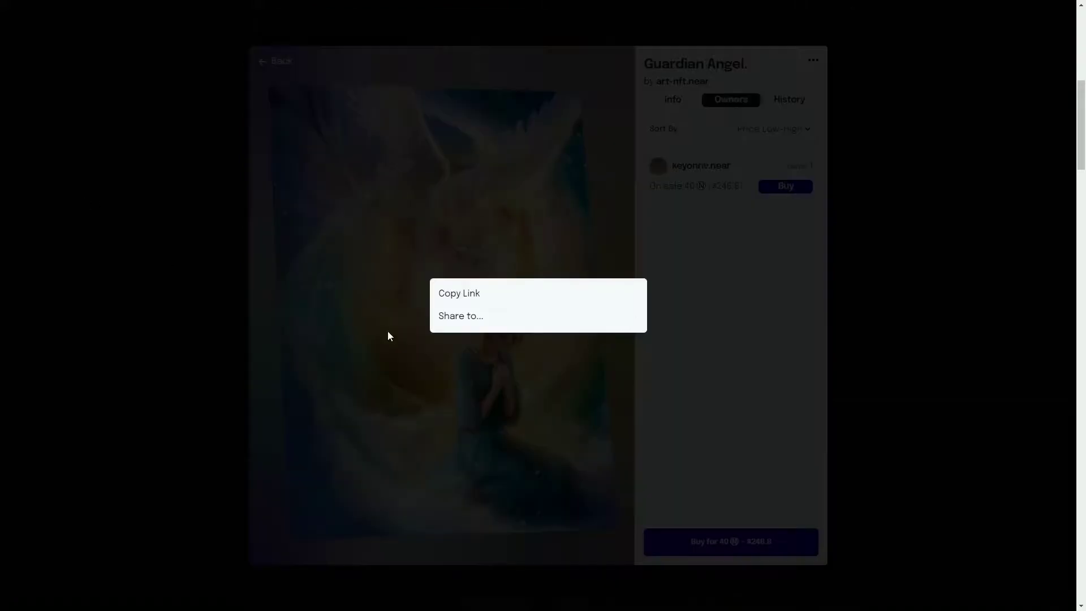
click(162, 283)
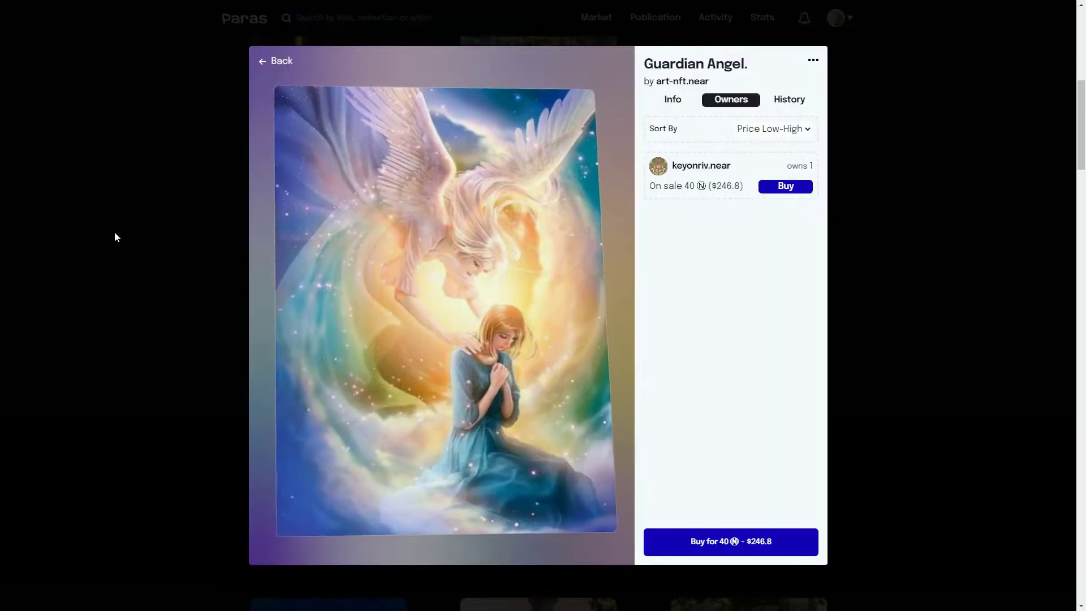
click(261, 61)
scroll(102, 266, up, 5)
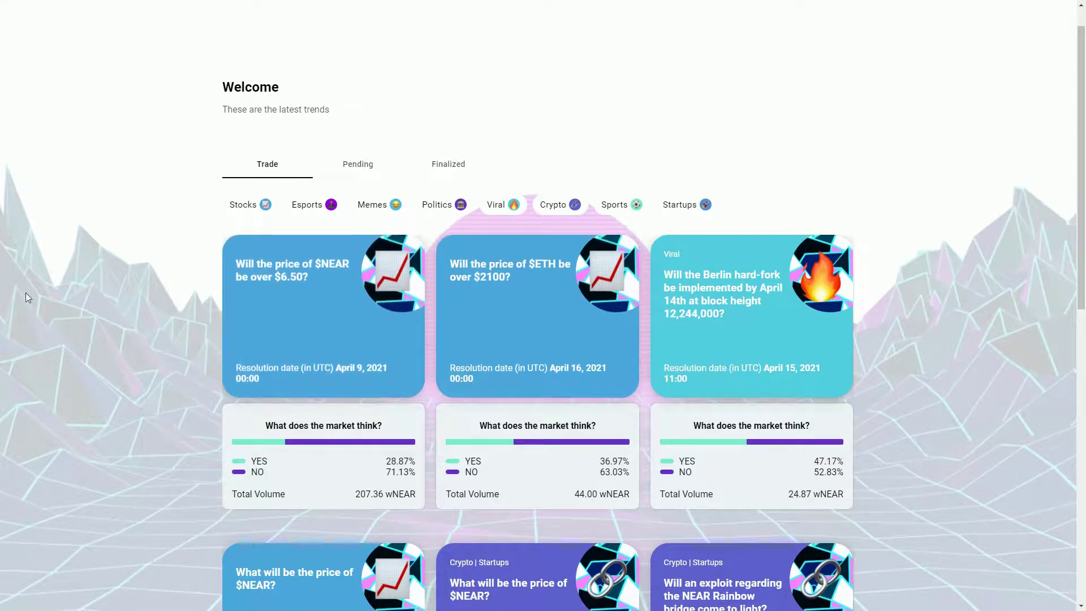
Scroll through Pulse's Welcome page Trade markets, including the $NEAR and $ETH price questions.
scroll(194, 309, down, 5)
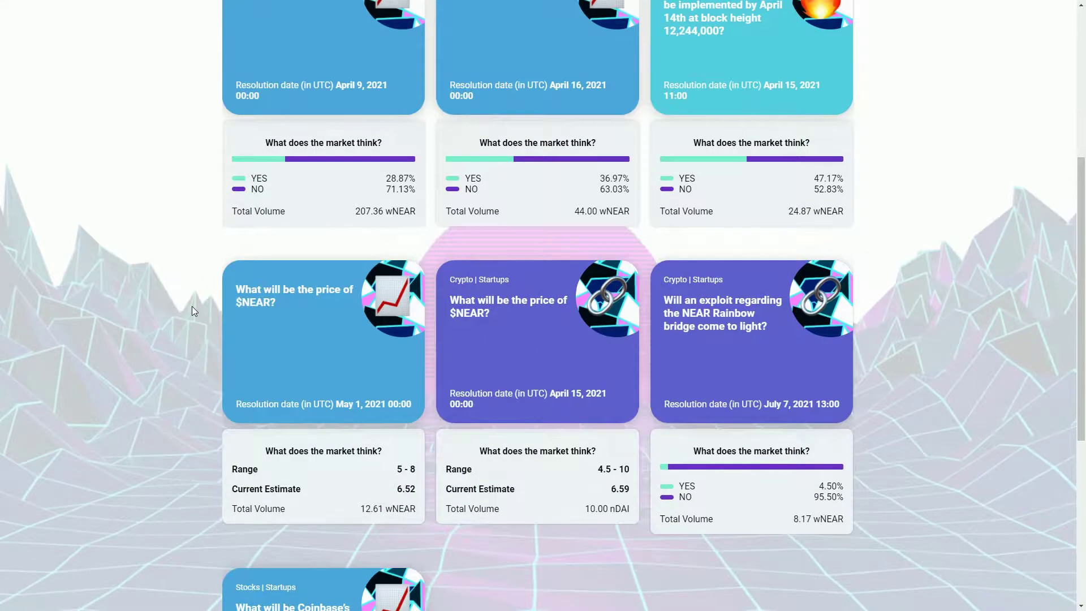
scroll(192, 307, down, 5)
scroll(193, 307, up, 10)
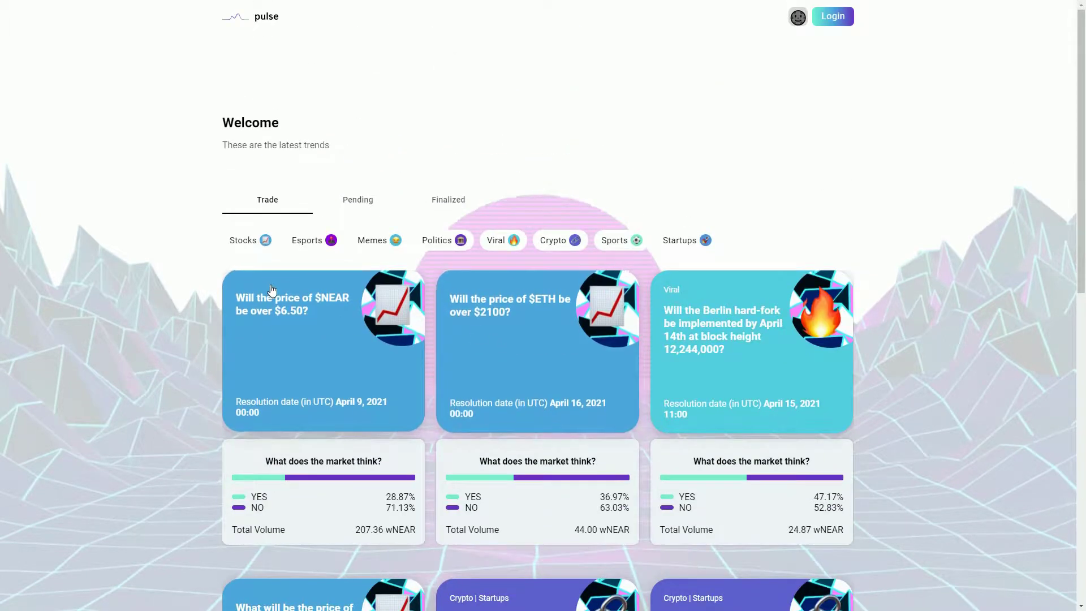
scroll(316, 294, down, 1)
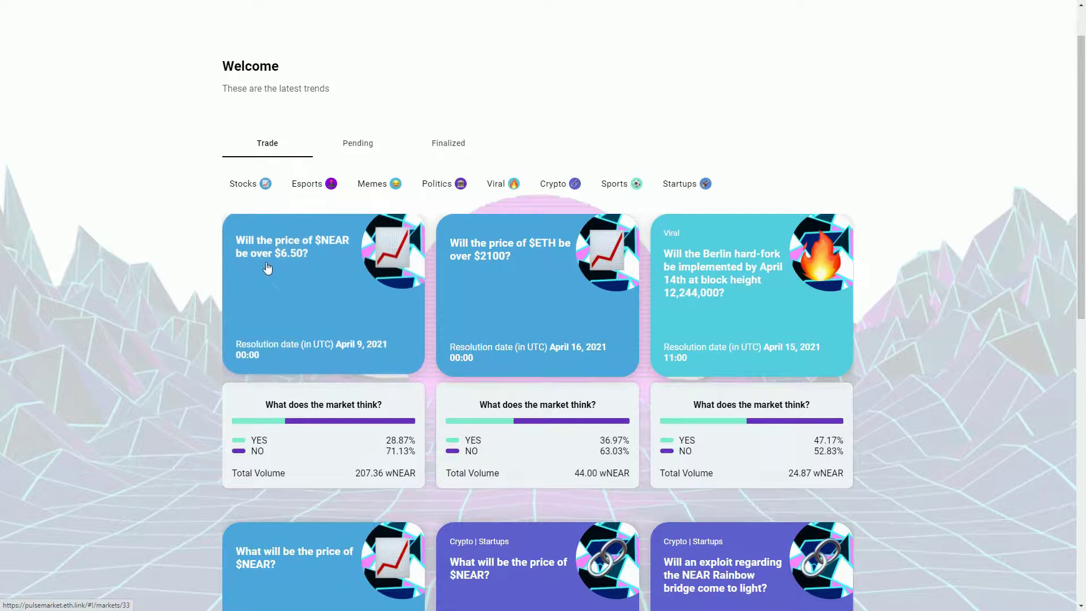
scroll(248, 339, down, 2)
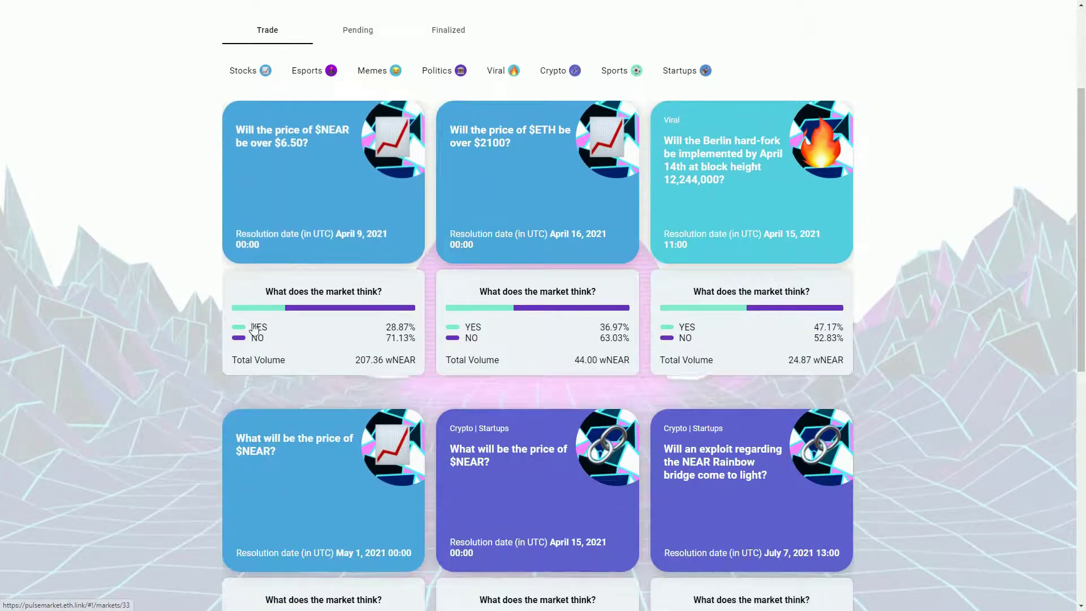
scroll(254, 330, up, 3)
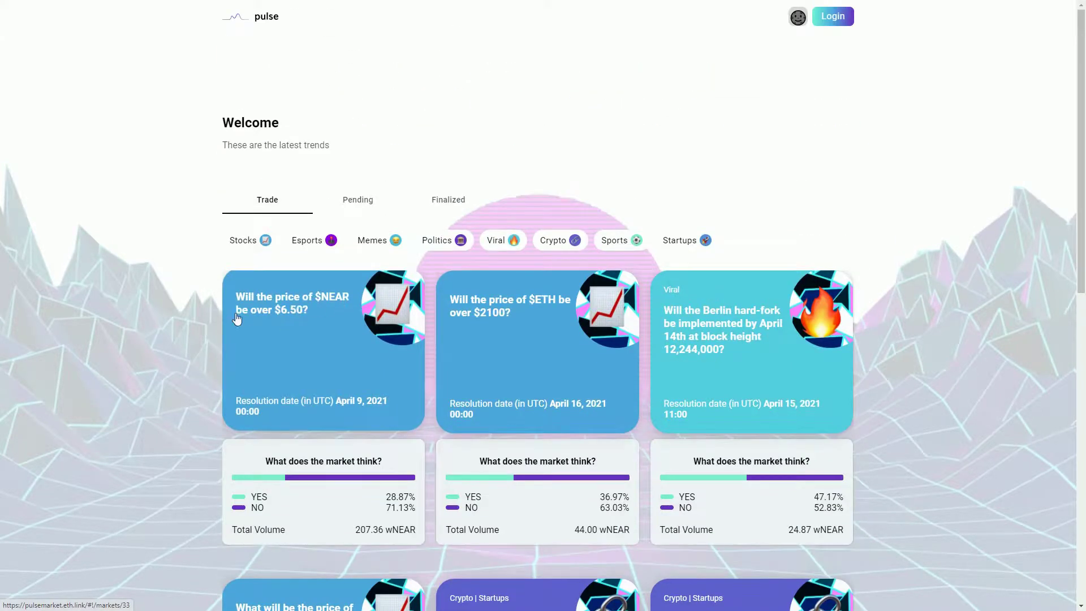
scroll(322, 314, down, 2)
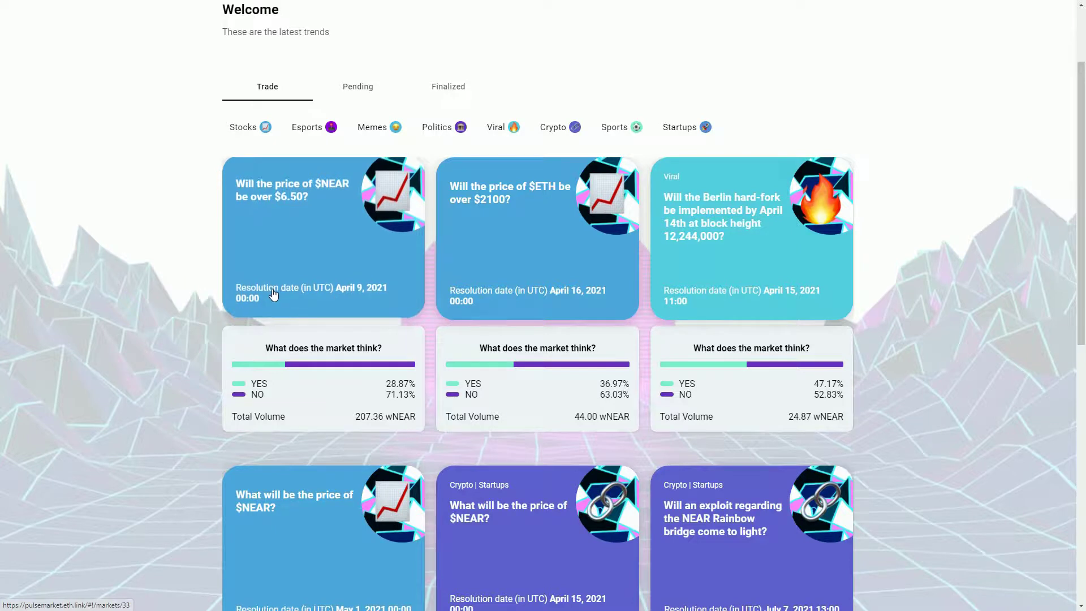
scroll(252, 353, down, 1)
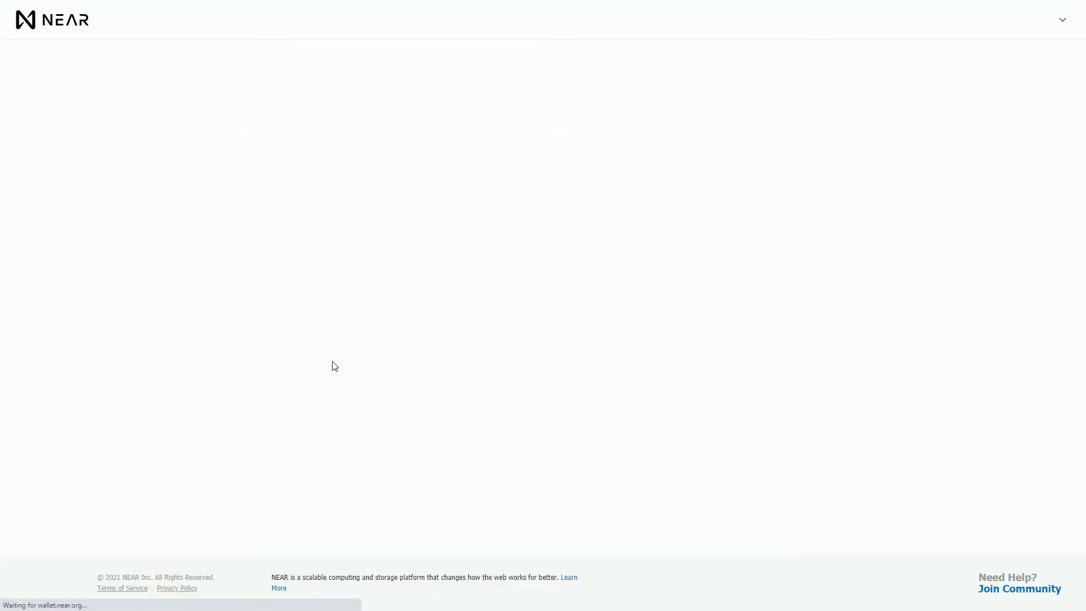
Allow Pulse access to the NEAR wallet and review the $NEAR over $6.50 market and its comments.
click(650, 348)
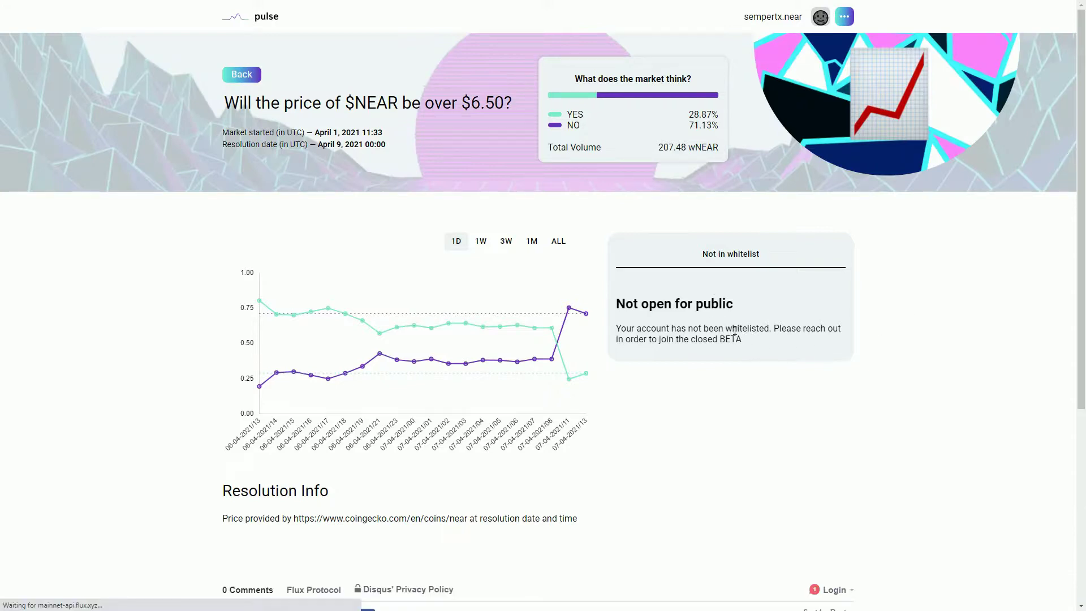
scroll(767, 342, down, 4)
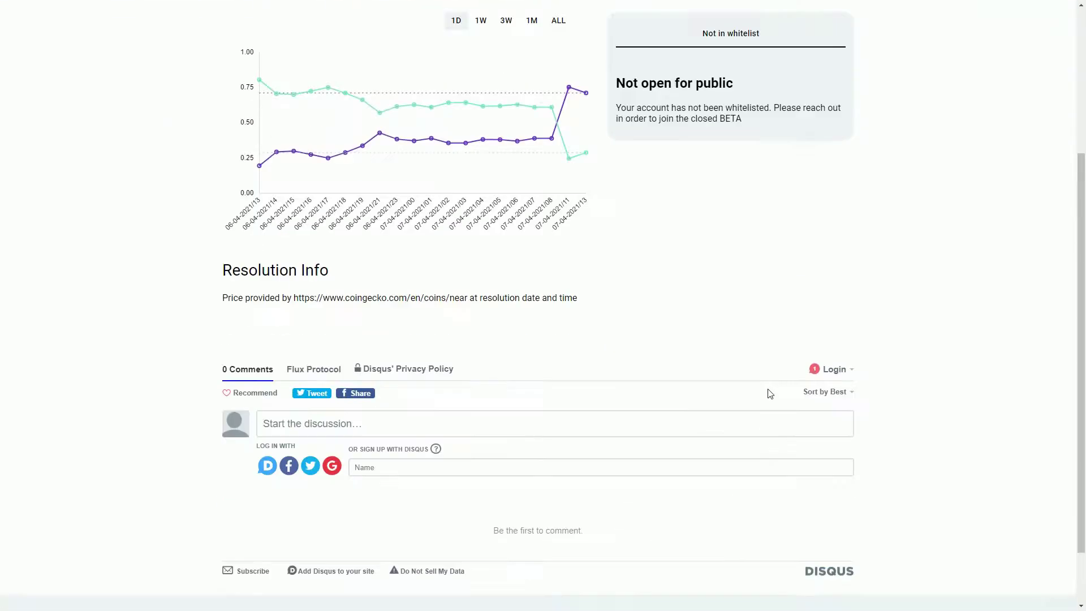
scroll(622, 401, up, 4)
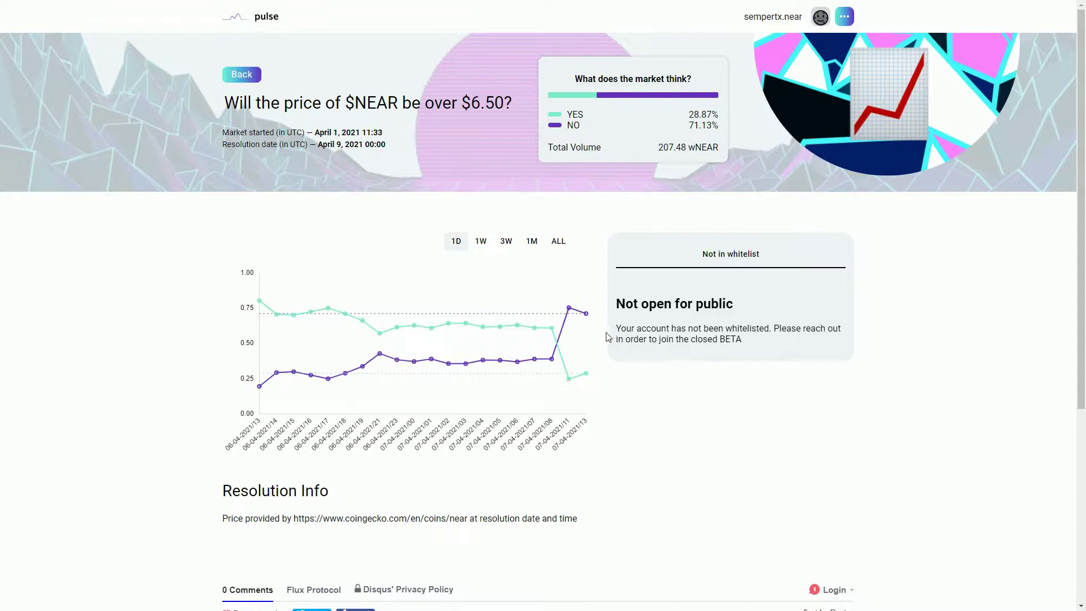
scroll(444, 405, down, 3)
scroll(599, 432, up, 3)
Return to the trending markets list and scroll through the market cards to the footer and back.
click(244, 80)
scroll(170, 305, down, 1)
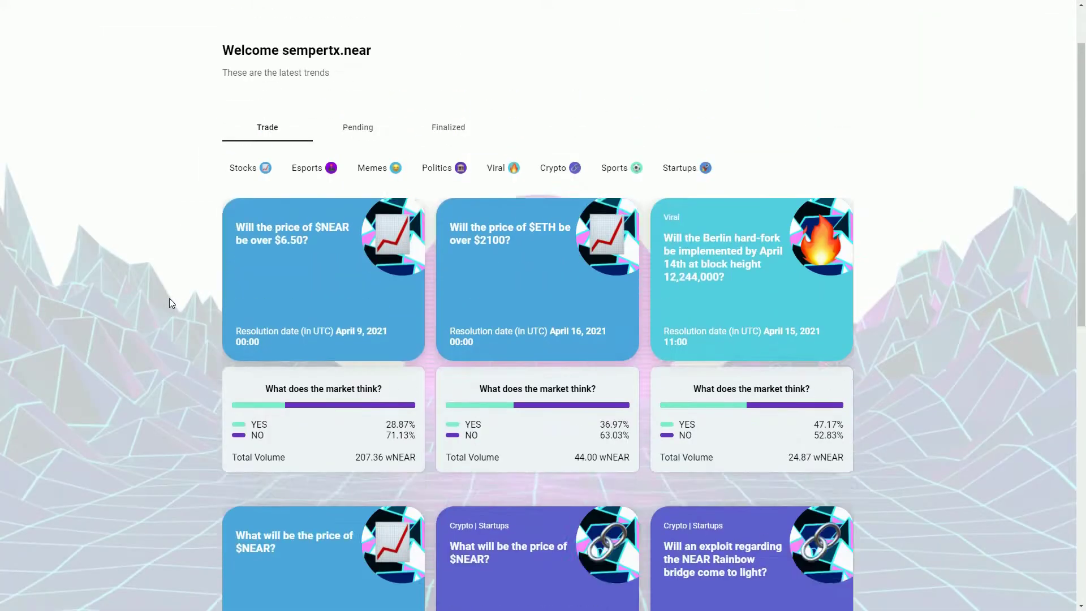
scroll(261, 291, down, 2)
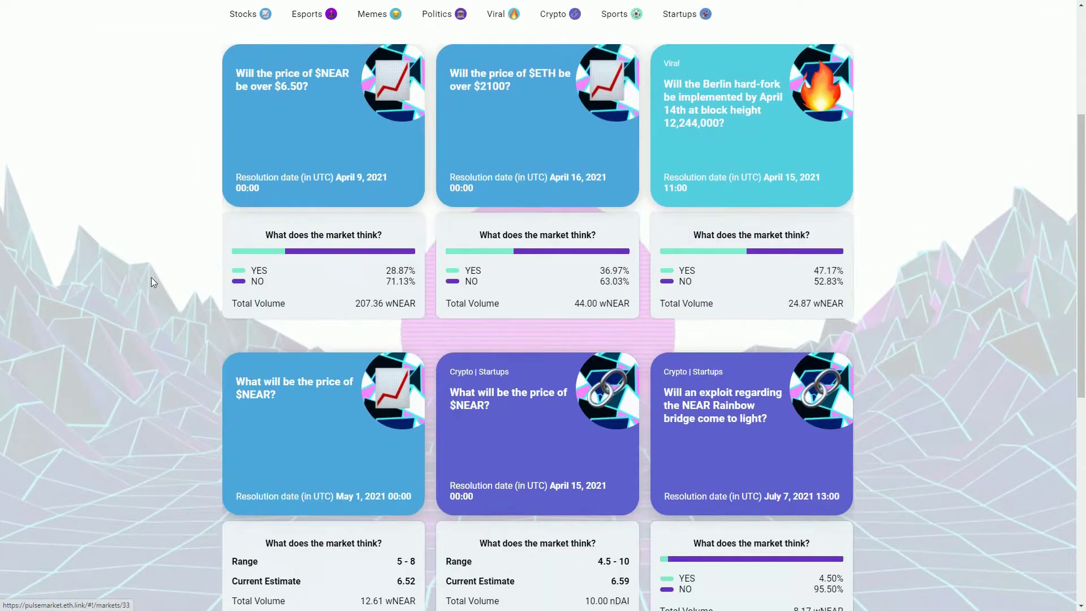
scroll(216, 255, up, 1)
scroll(216, 230, up, 1)
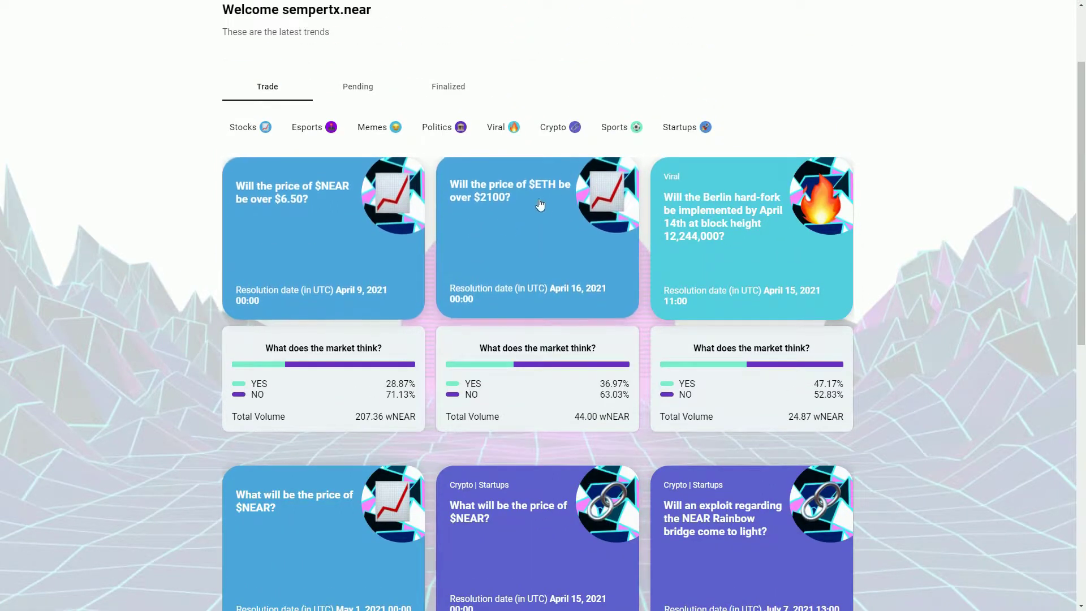
scroll(518, 193, down, 2)
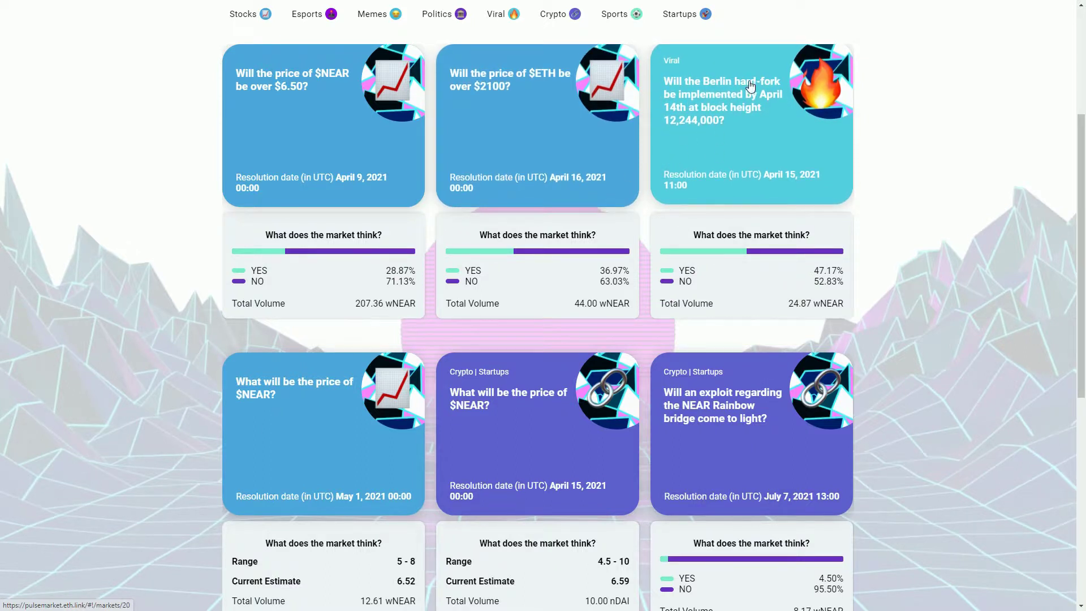
scroll(740, 170, down, 3)
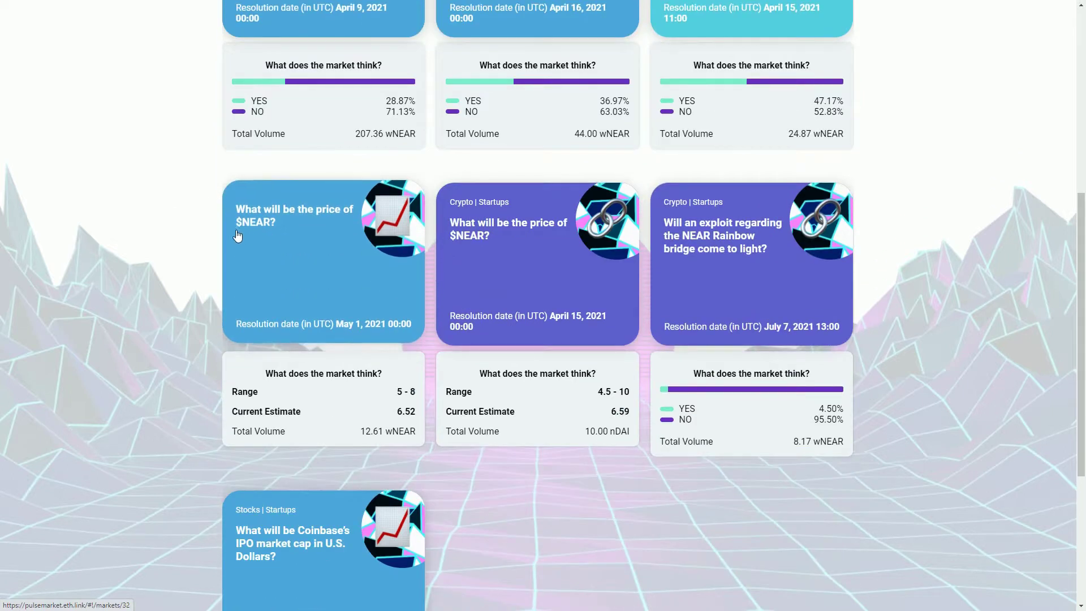
scroll(724, 166, down, 2)
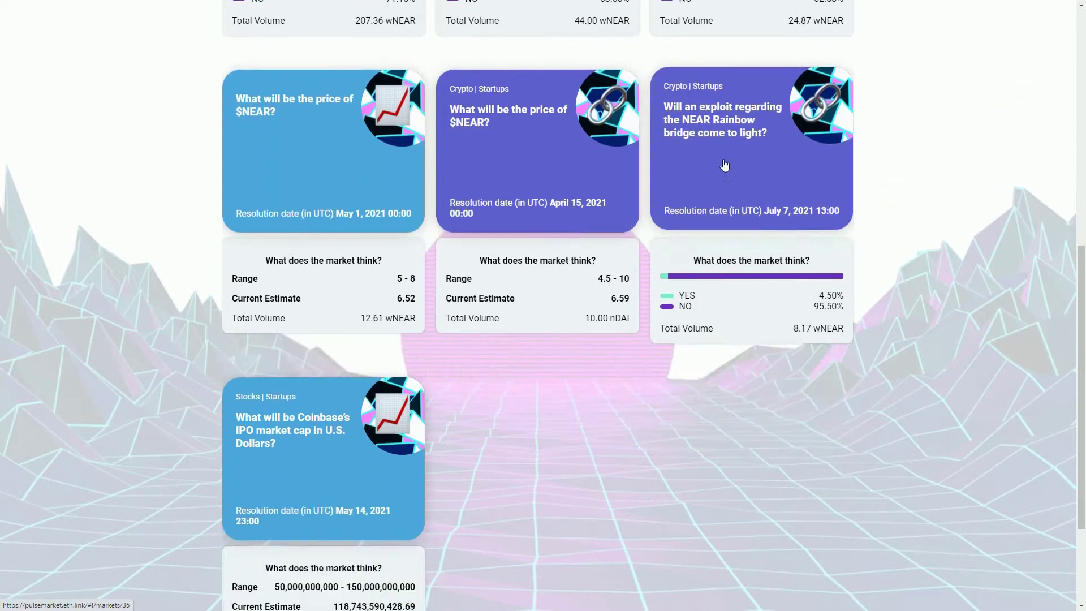
scroll(342, 448, down, 3)
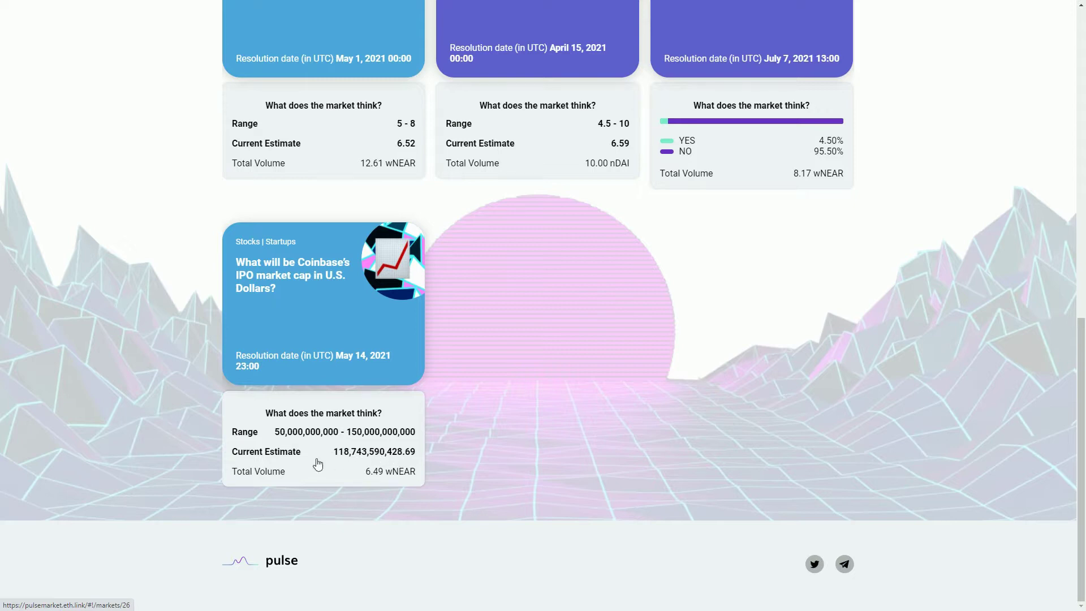
scroll(459, 349, up, 10)
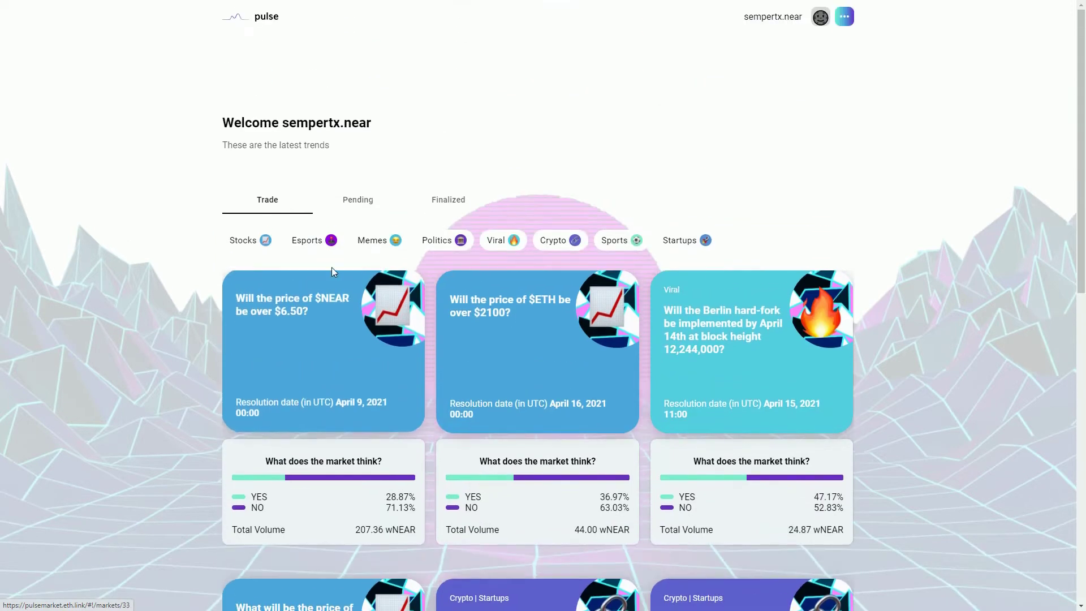